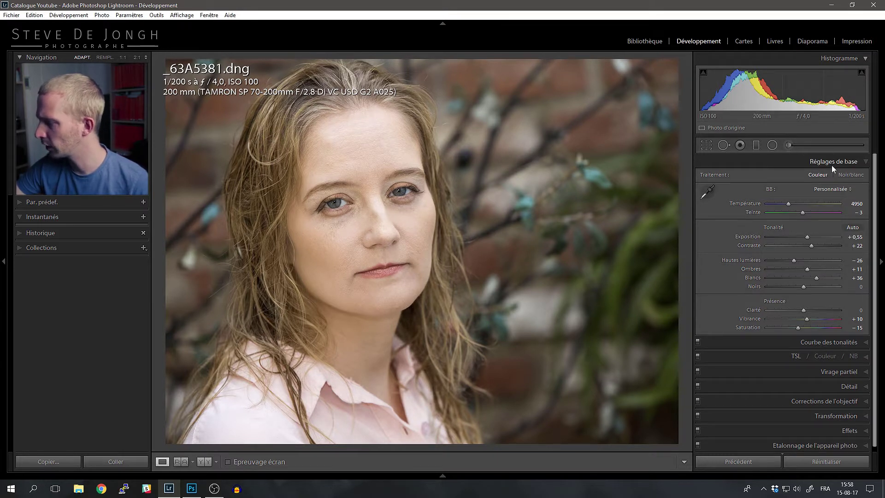
Expand the Courbe des tonalités panel for curves.JPG, collapsing Réglages de base.
click(811, 342)
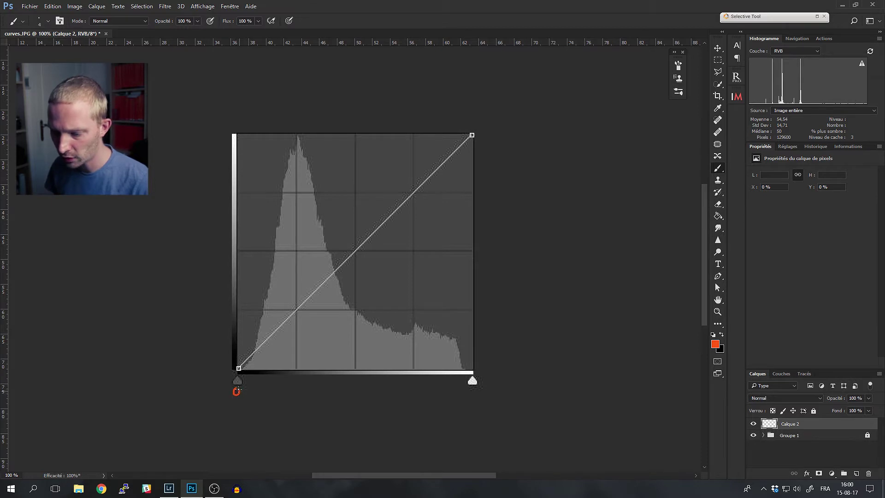
Write red 0 and 255 labels under the curve's input axis with a right-pointing arrow.
drag(237, 390, 236, 388)
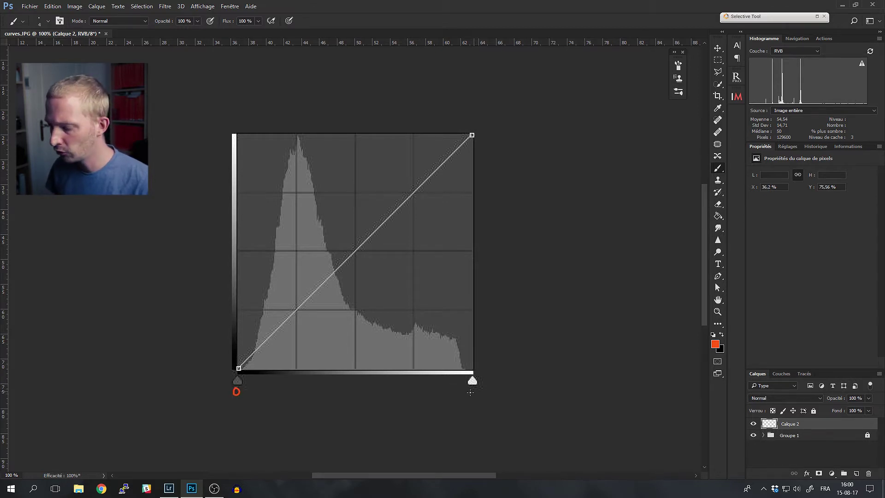
mouse_move(469, 389)
mouse_down()
mouse_move(480, 397)
mouse_move(487, 388)
mouse_up()
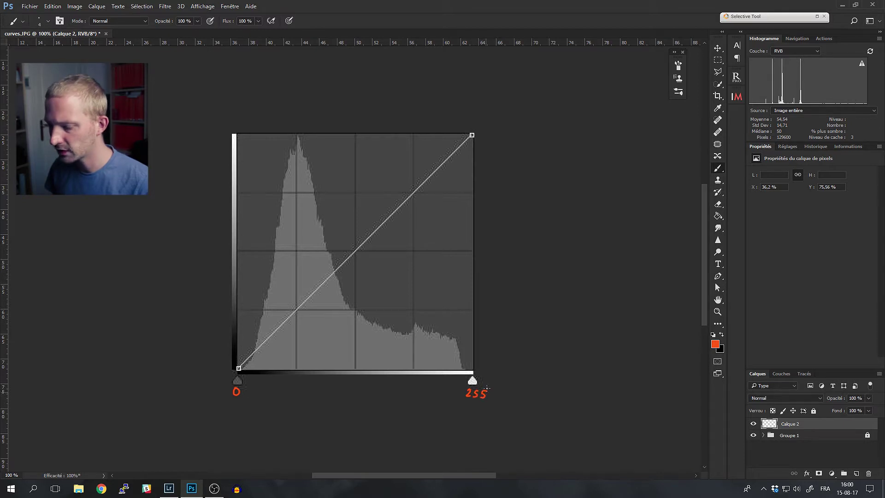
mouse_move(286, 394)
mouse_down()
mouse_move(371, 392)
mouse_move(363, 395)
mouse_up()
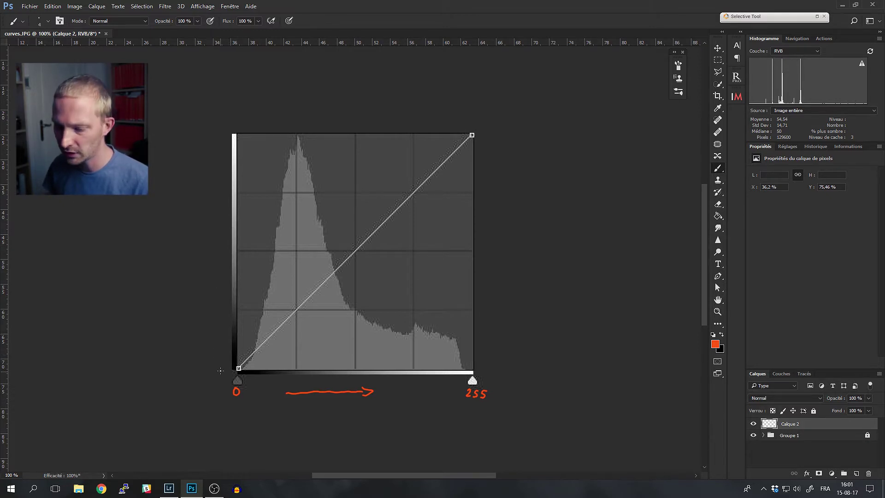
Label the vertical axis 0 and 255 with an upward arrow, and write 127 below the graph.
drag(222, 370, 222, 368)
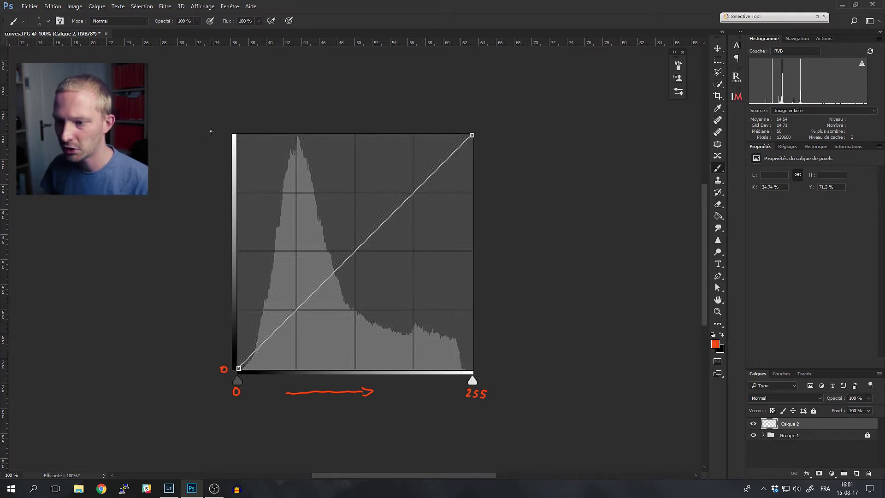
drag(208, 130, 221, 136)
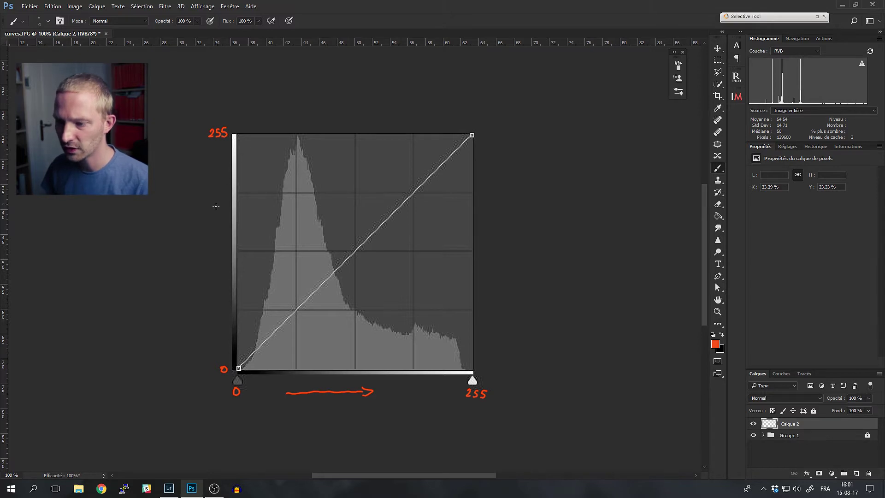
drag(223, 227, 221, 265)
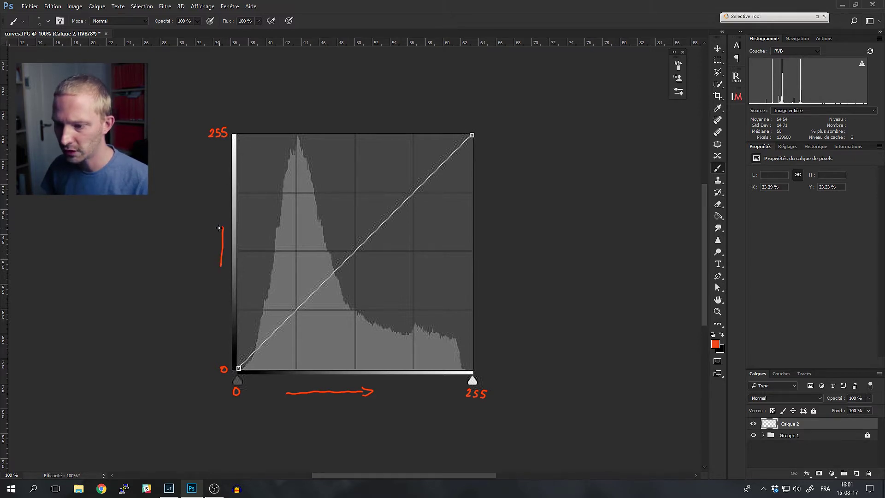
drag(219, 228, 226, 229)
drag(350, 378, 350, 384)
drag(353, 379, 358, 384)
drag(360, 378, 361, 384)
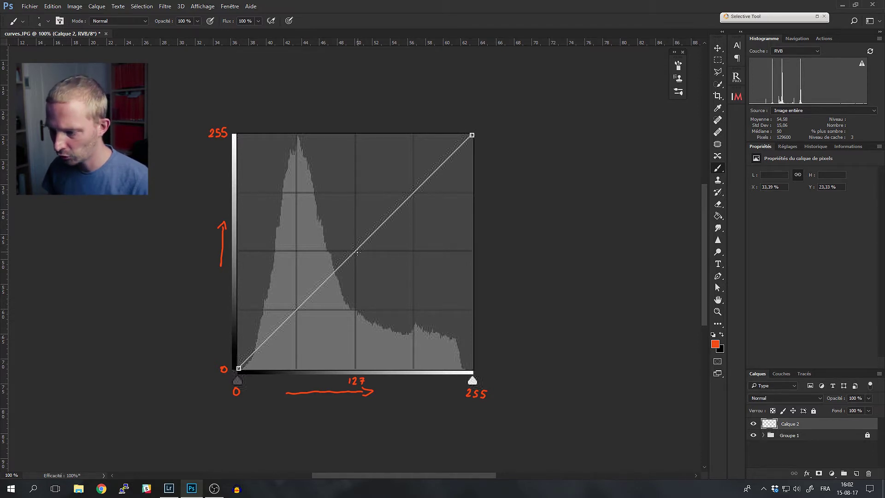
Dot the curve's midpoint and paint dashed red guides down and across to it.
click(355, 251)
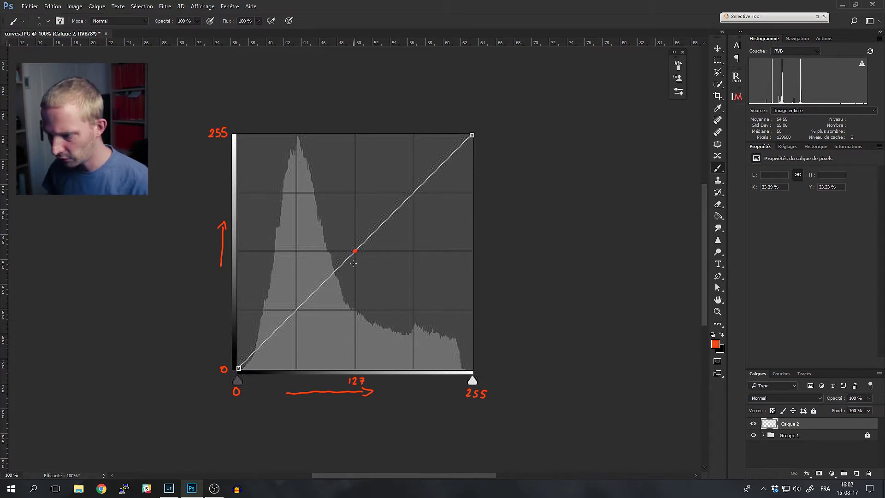
drag(356, 259, 356, 266)
drag(356, 302, 355, 368)
drag(245, 251, 263, 251)
drag(269, 251, 316, 251)
drag(323, 252, 352, 251)
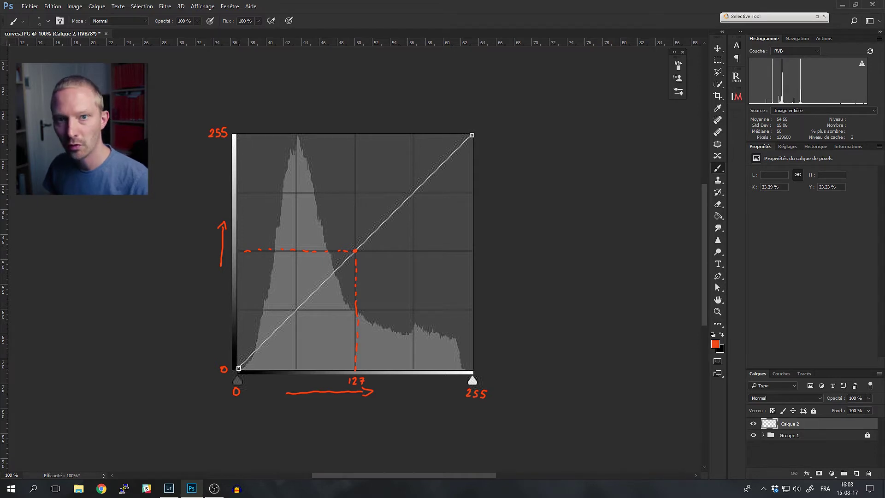
Paint a red curve from a raised black point at 25 to the top-right corner, labelled 25.
drag(239, 364, 239, 356)
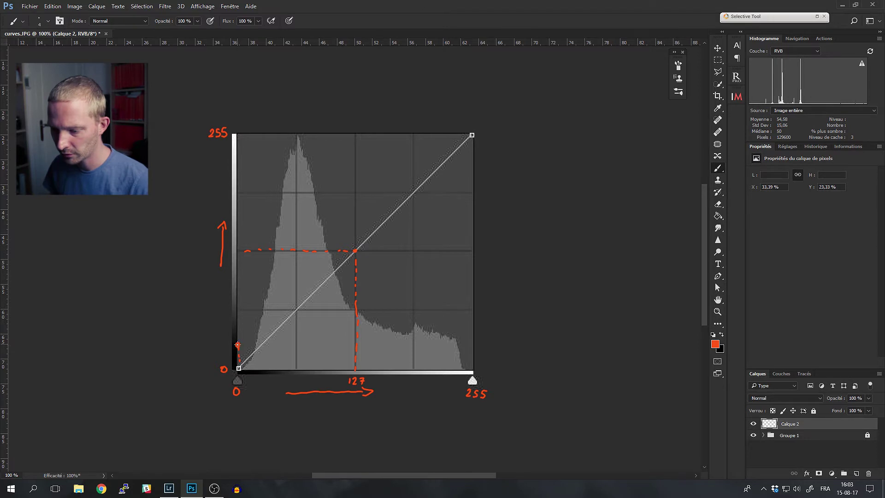
click(255, 314)
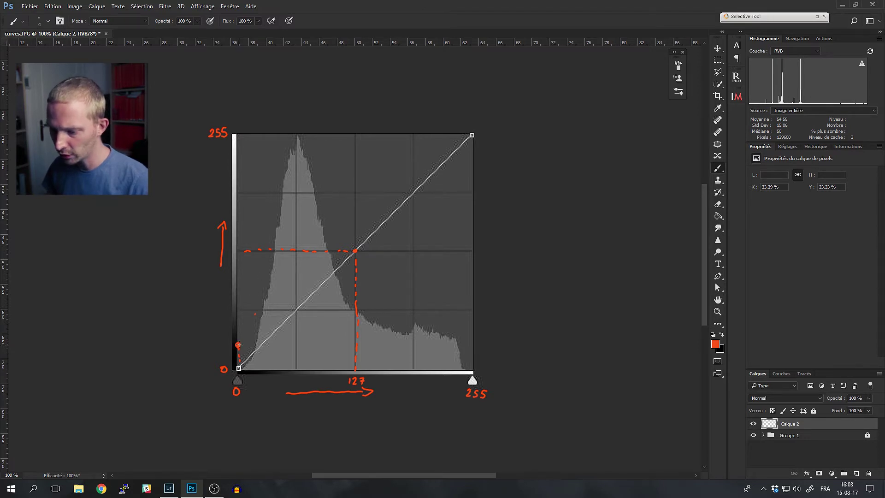
drag(335, 255, 471, 135)
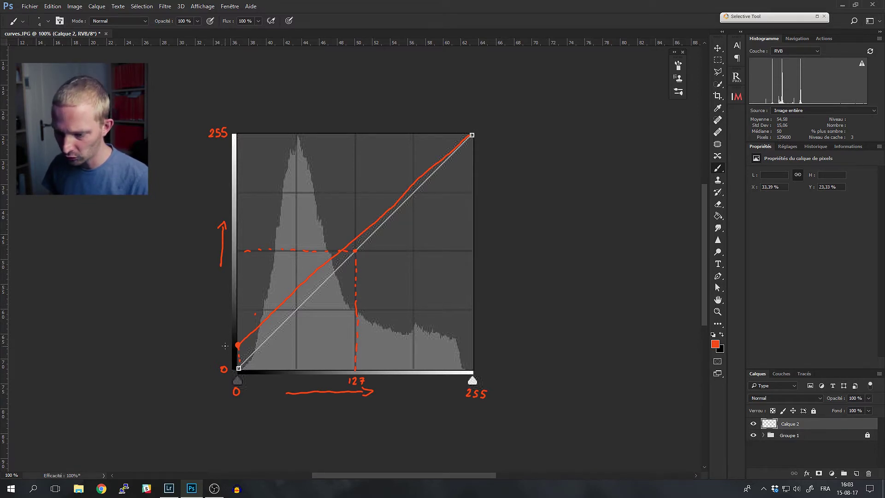
drag(235, 344, 222, 345)
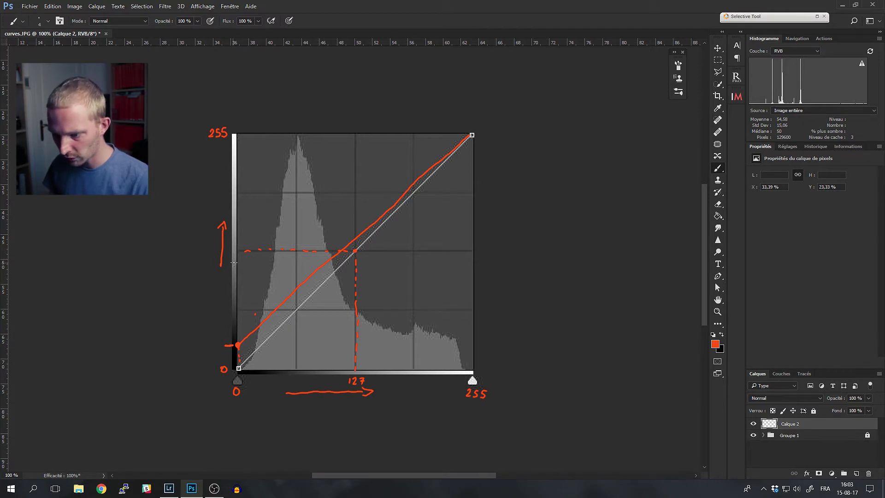
drag(208, 340, 219, 348)
drag(219, 339, 213, 349)
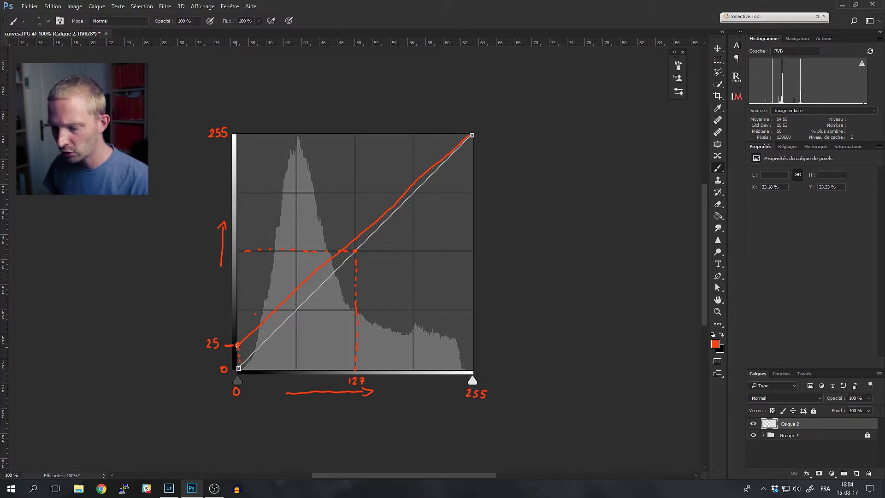
click(238, 344)
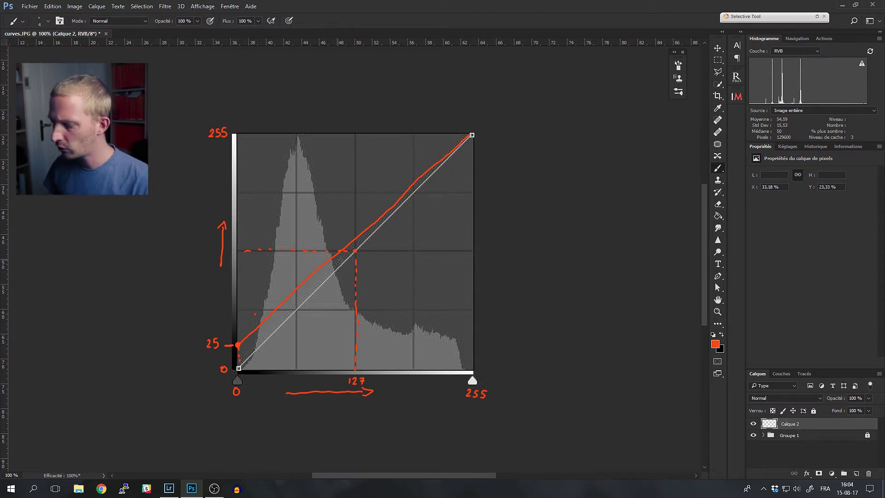
Switch the brush to green and draw a line from the top-left to the bottom-right corner.
click(715, 344)
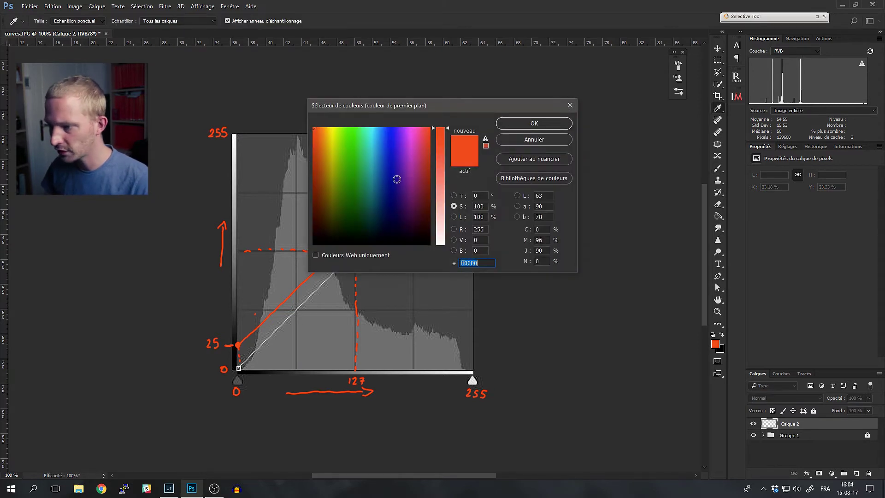
click(351, 151)
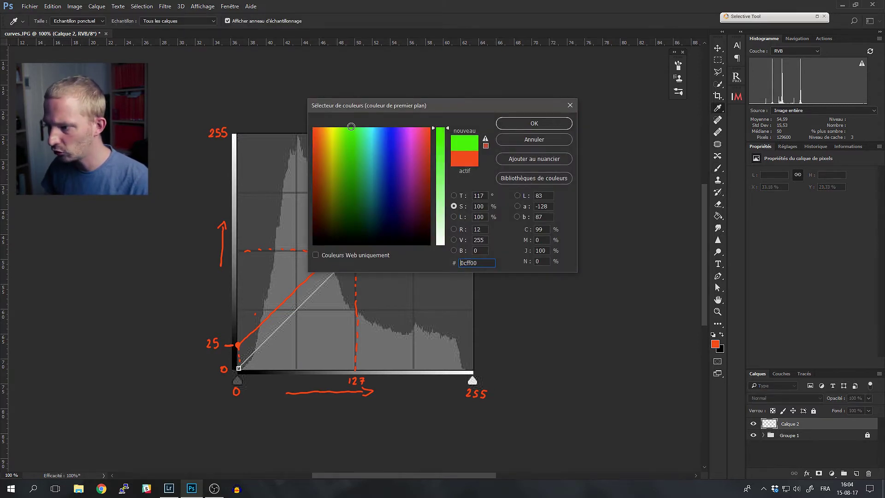
click(534, 124)
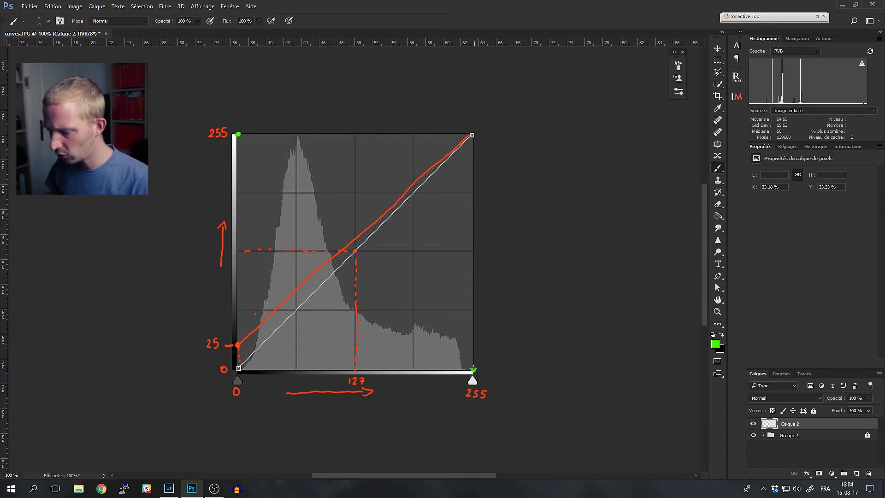
click(474, 369)
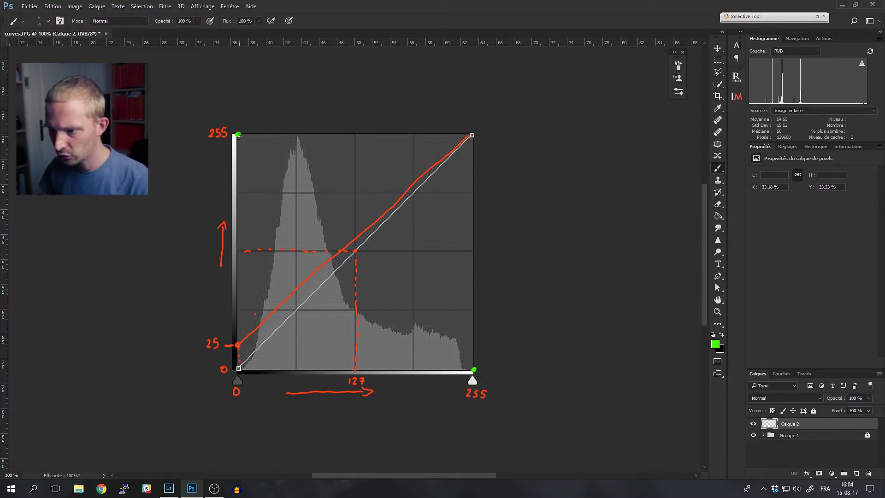
mouse_move(241, 138)
mouse_down()
mouse_move(282, 172)
mouse_move(366, 273)
mouse_move(474, 369)
mouse_up()
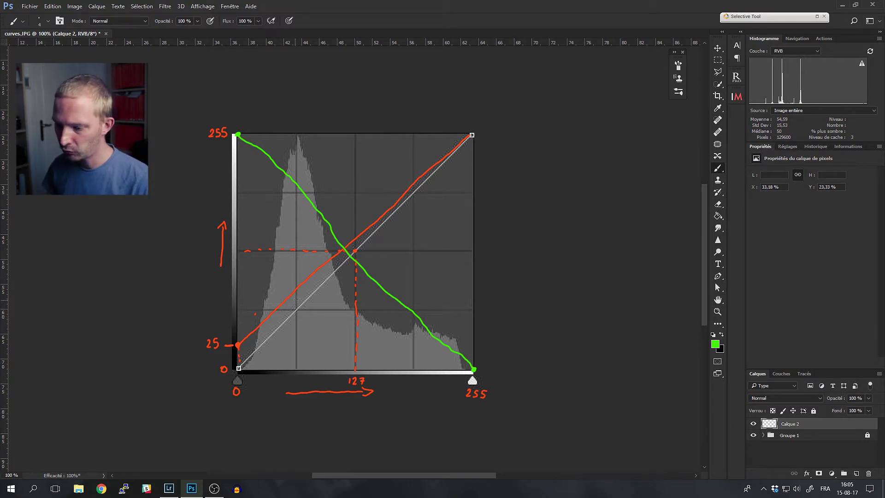
Draw a blue S-curve through the 127 midpoint, then a magenta stroke from the bottom-left.
click(716, 344)
drag(390, 162, 393, 121)
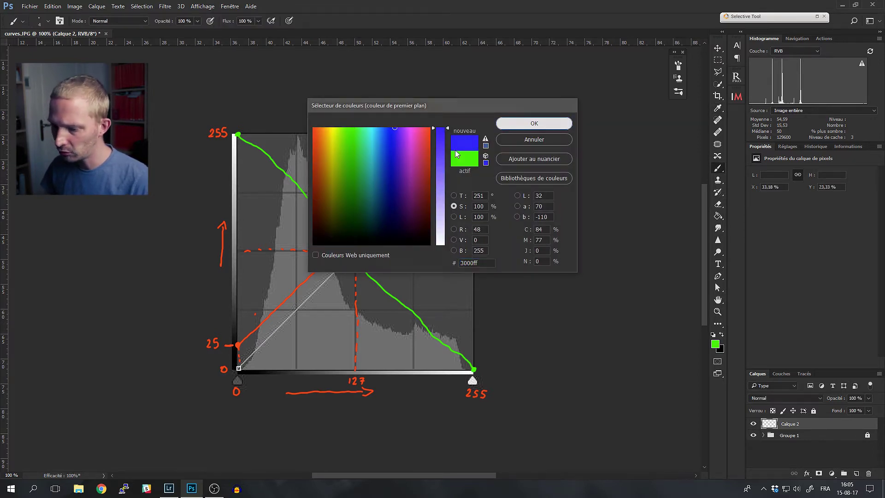
click(534, 123)
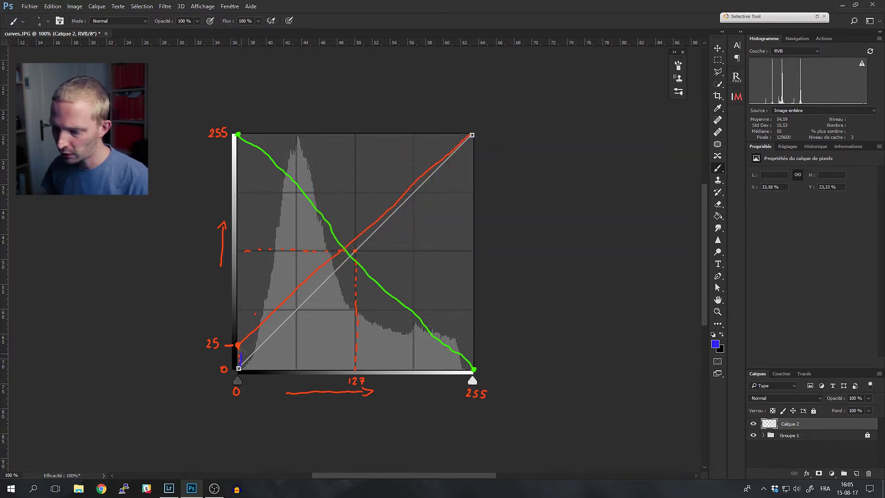
mouse_move(258, 319)
mouse_down()
mouse_move(299, 272)
mouse_move(346, 252)
mouse_up()
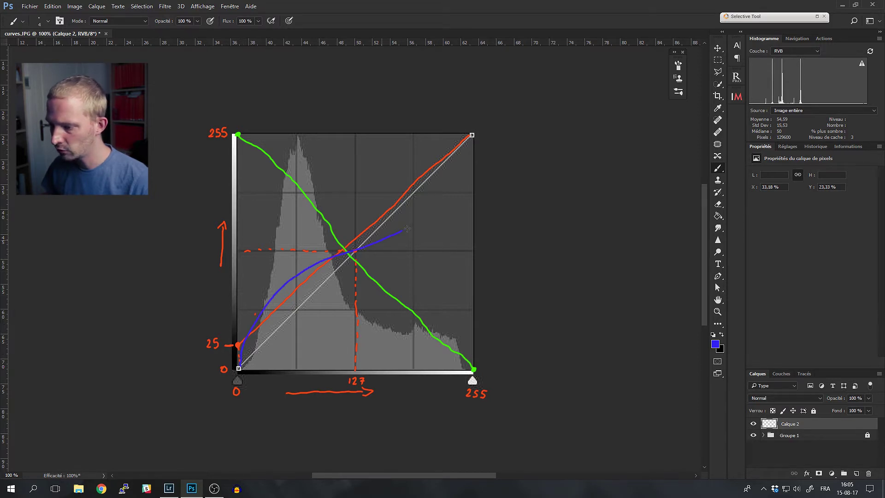
drag(461, 171, 472, 137)
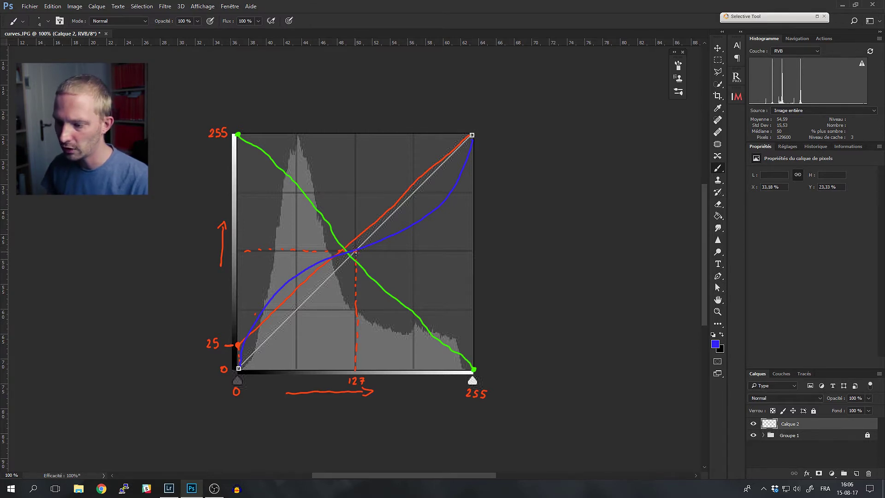
key(F2)
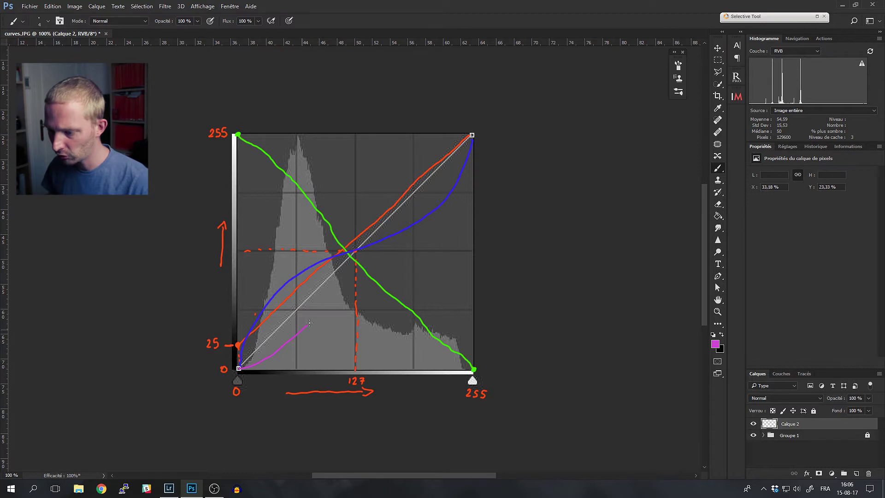
mouse_move(324, 301)
mouse_down()
mouse_move(404, 169)
mouse_move(464, 135)
mouse_up()
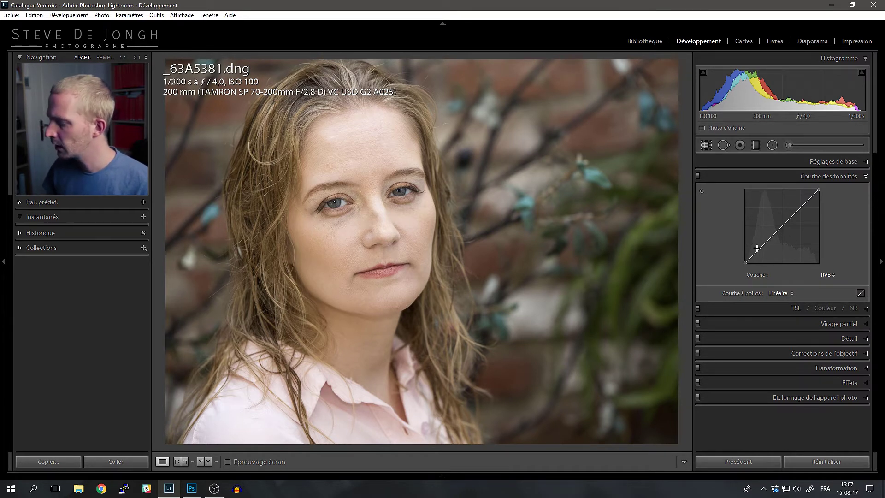
Toggle the tone curve to its Région sliders and back to point-curve editing.
click(861, 294)
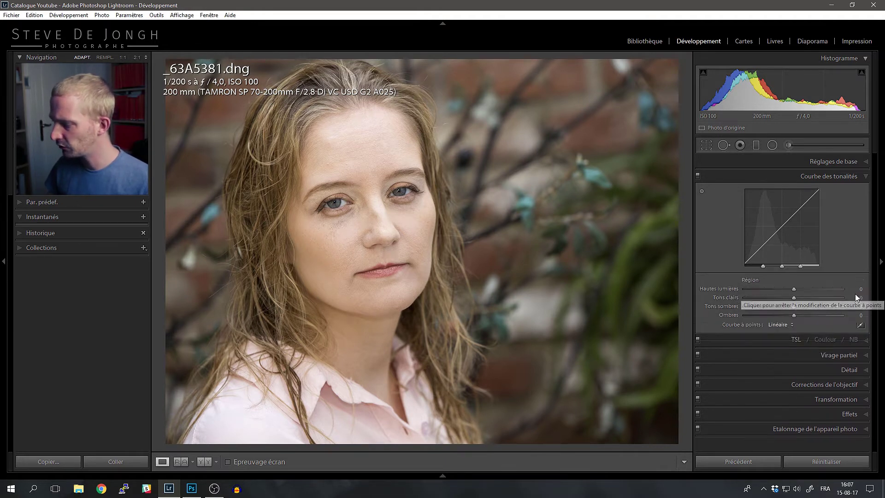
click(861, 332)
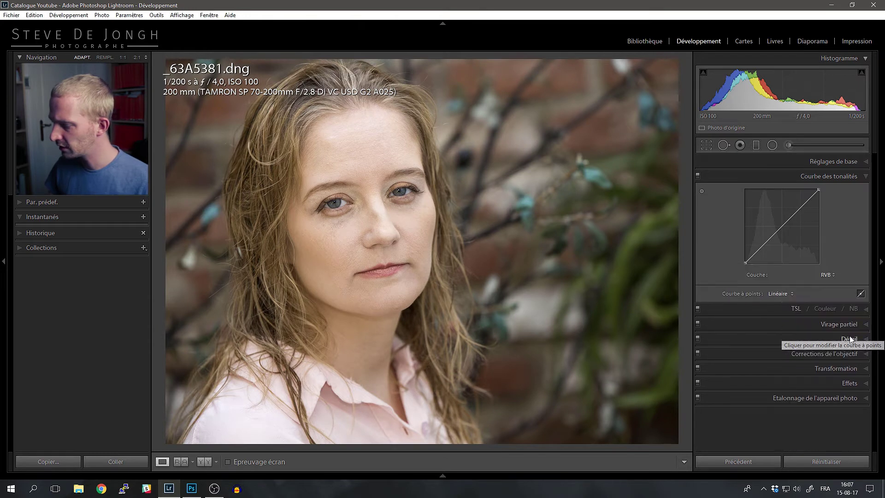
Set the Tons clairs and Tons sombres regions to 0, then expand Réglages de base.
click(861, 294)
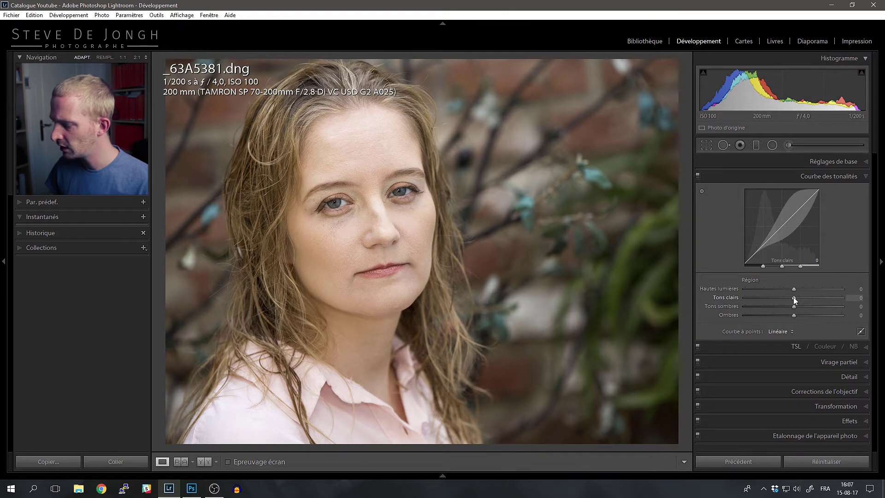
mouse_move(799, 298)
mouse_down()
mouse_move(825, 300)
mouse_move(764, 305)
mouse_move(784, 305)
mouse_move(774, 306)
mouse_up()
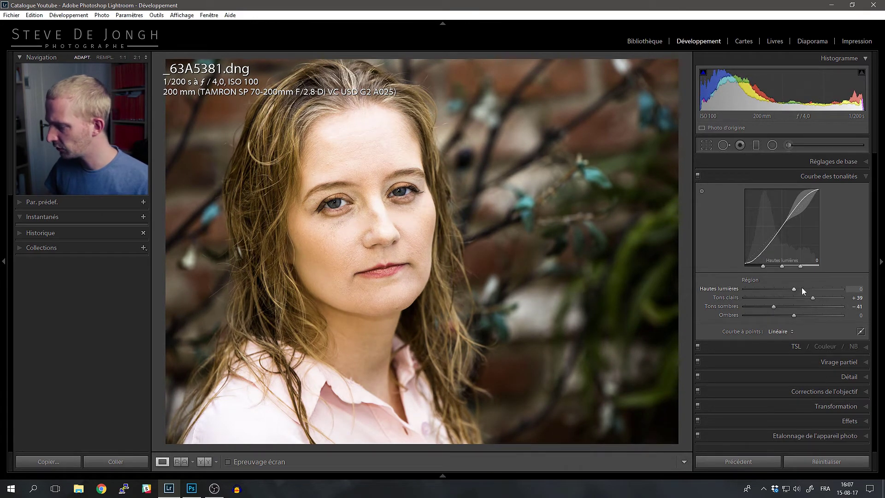
click(857, 298)
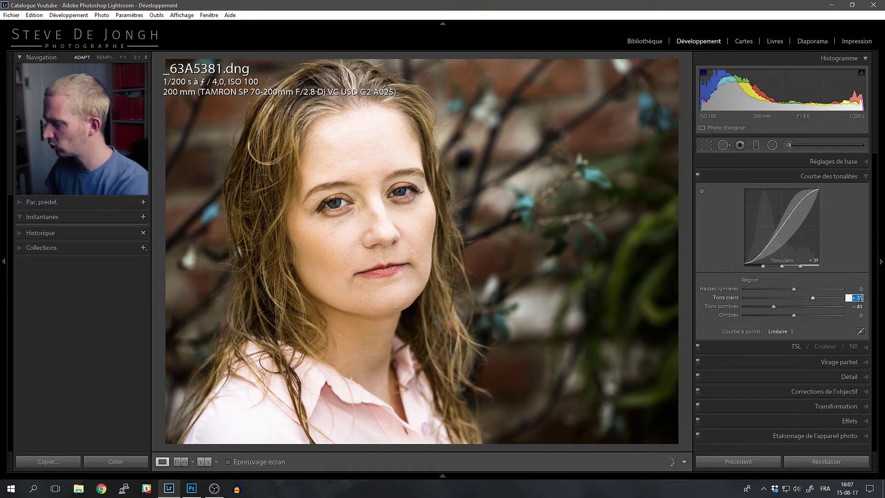
text(0)
key(Tab)
text(0)
key(Return)
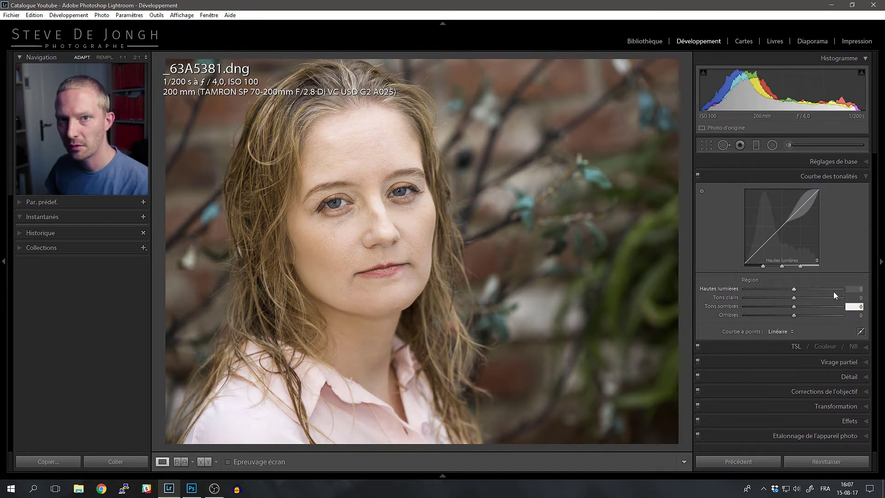
click(846, 164)
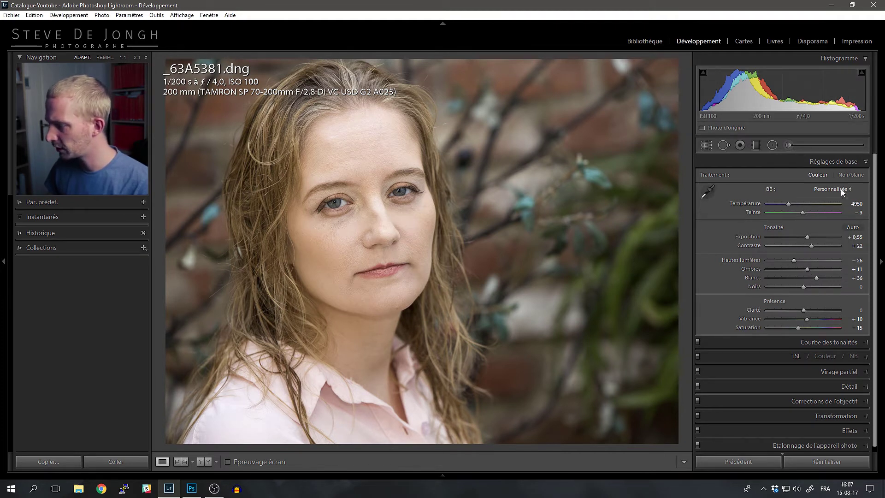
Reopen the tone curve, try brightening Tons clairs, then reset both region values to 0.
click(793, 342)
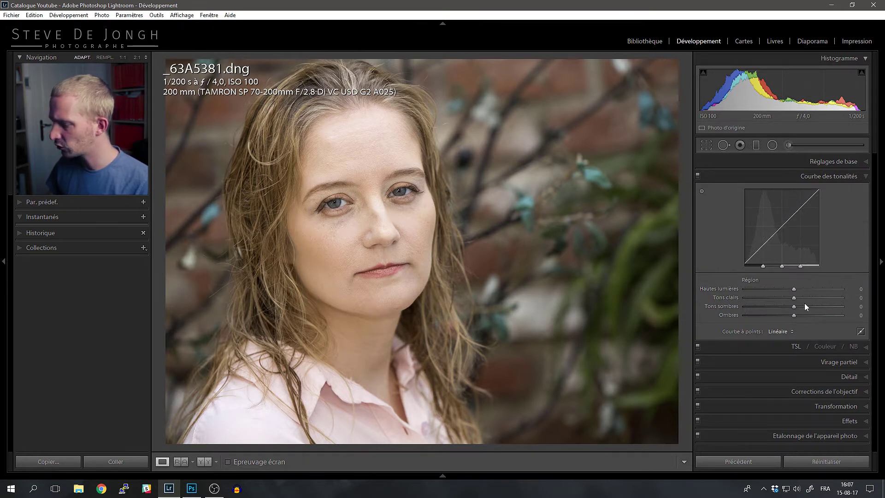
mouse_move(794, 298)
mouse_down()
mouse_move(814, 303)
mouse_move(773, 305)
mouse_up()
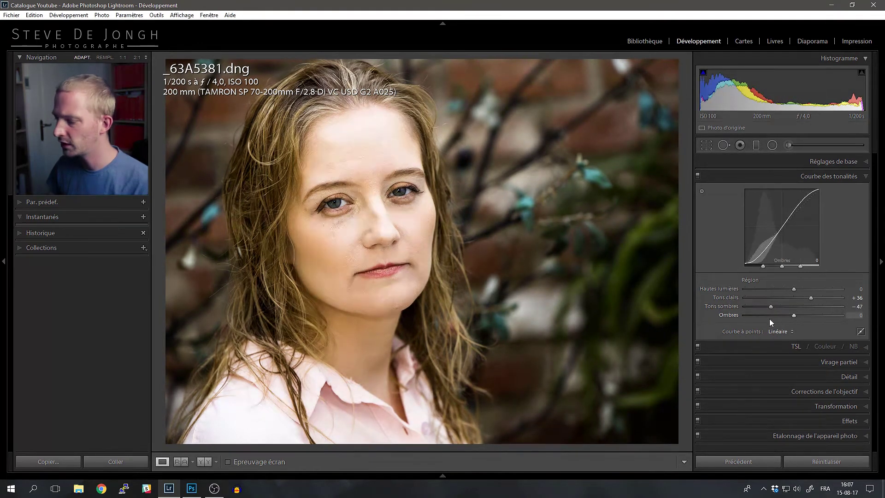
double_click(733, 307)
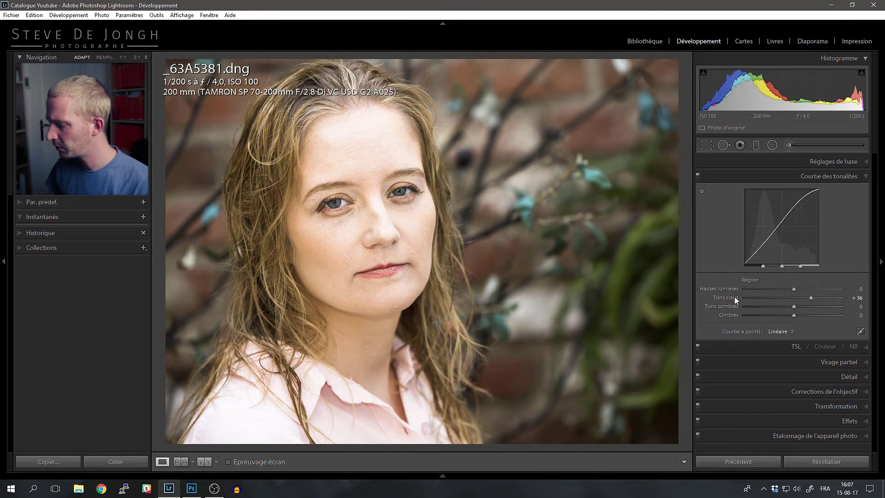
double_click(736, 298)
On the RGB point curve, lift the black point to about 22% output for faded shadows.
click(860, 331)
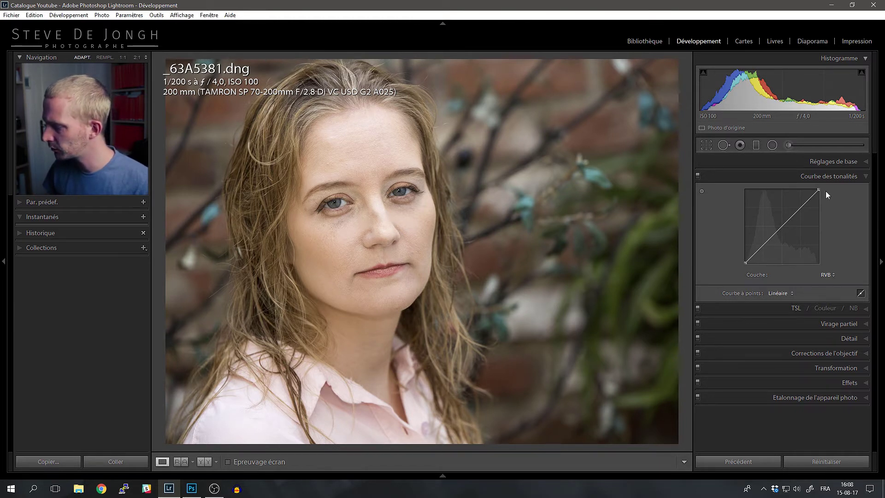
mouse_move(746, 263)
mouse_down()
mouse_move(742, 247)
mouse_move(735, 263)
mouse_move(738, 248)
mouse_up()
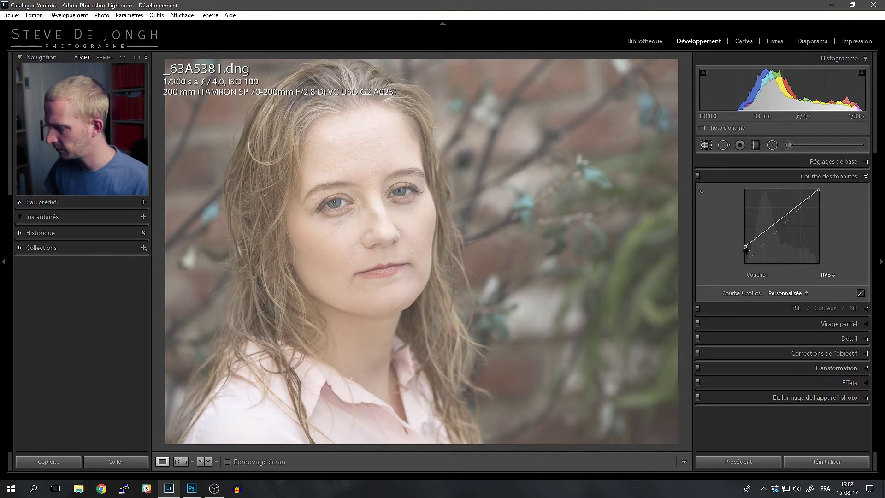
Demonstrate an all-white and an inverted RGB curve, then reset it to a straight Linear line.
drag(747, 250, 732, 272)
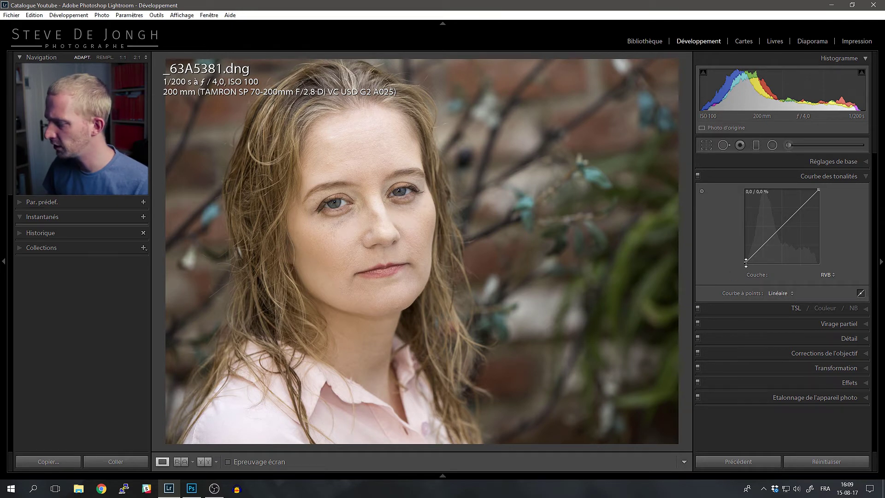
drag(746, 262, 721, 183)
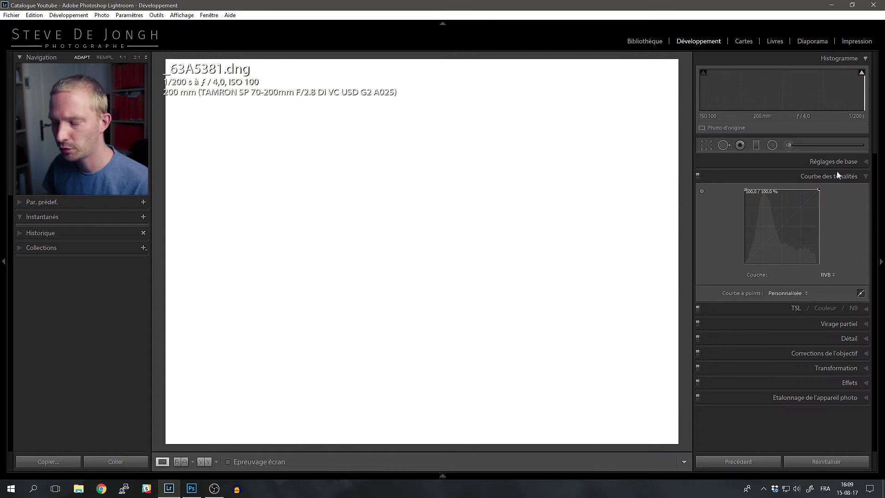
drag(818, 190, 859, 277)
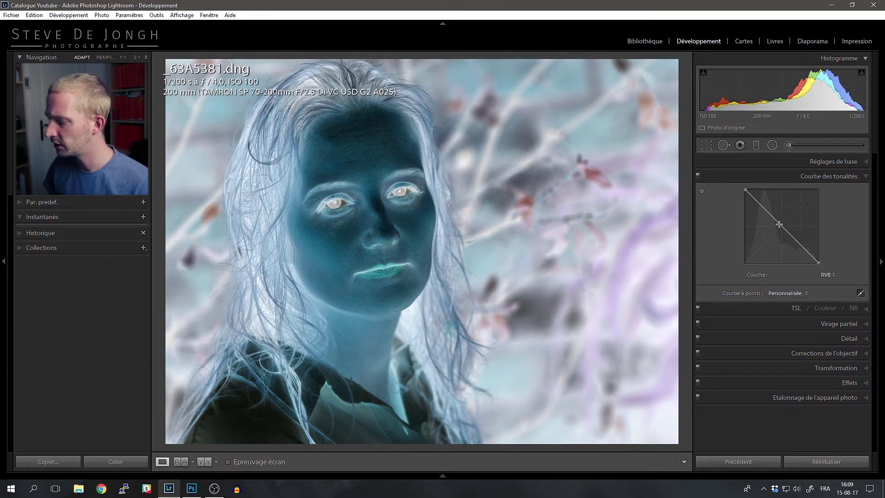
double_click(732, 292)
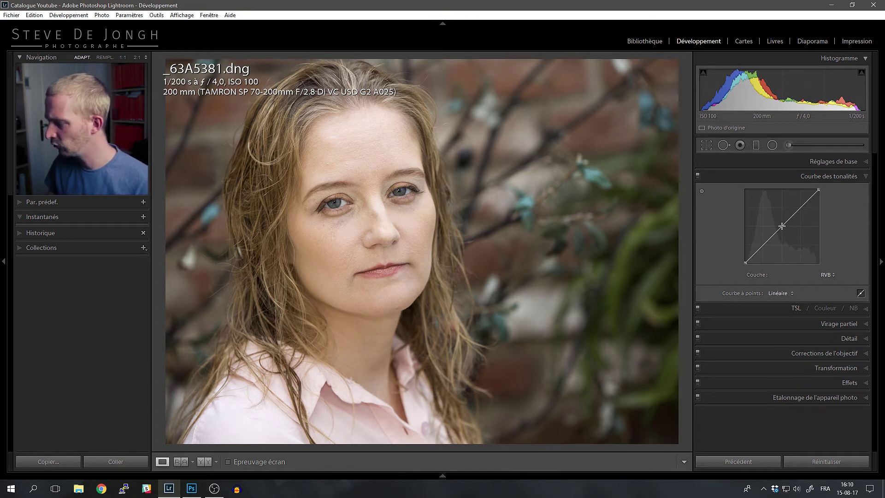
click(782, 226)
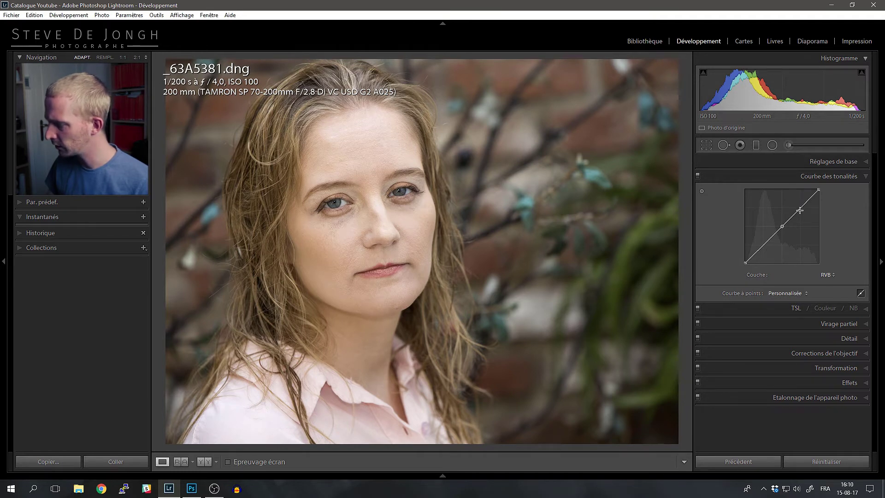
drag(800, 210, 794, 207)
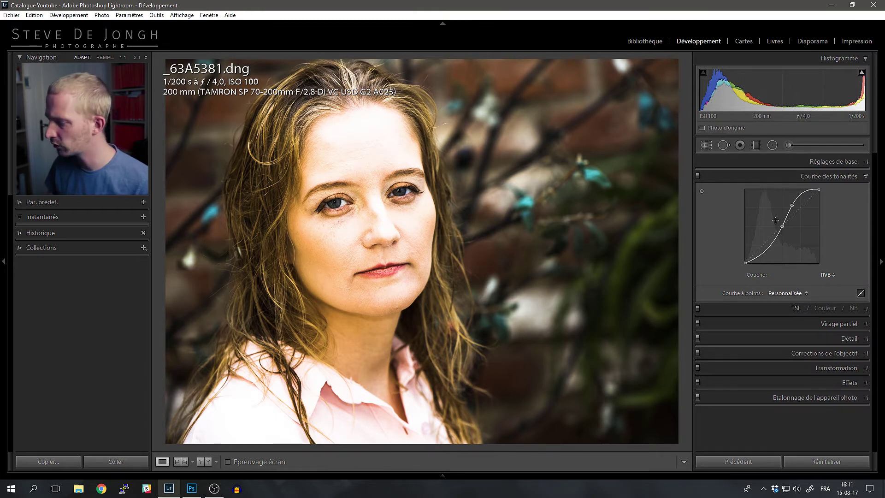
key(ctrl+z)
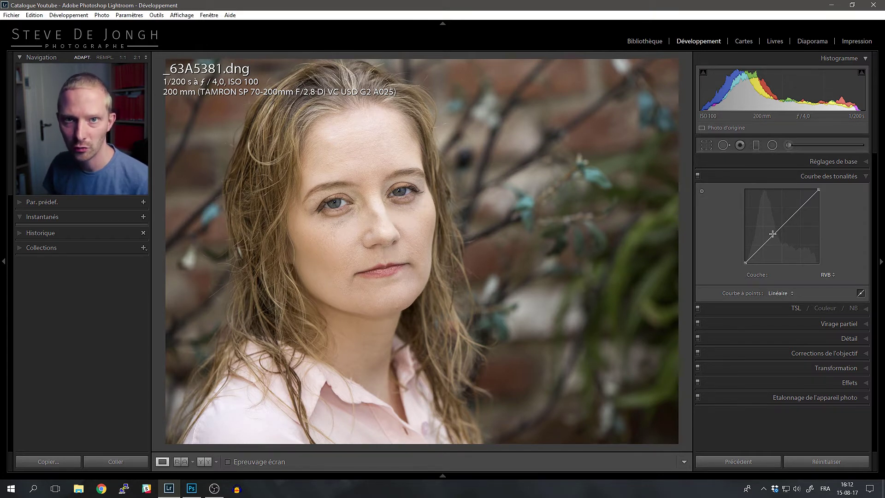
click(828, 275)
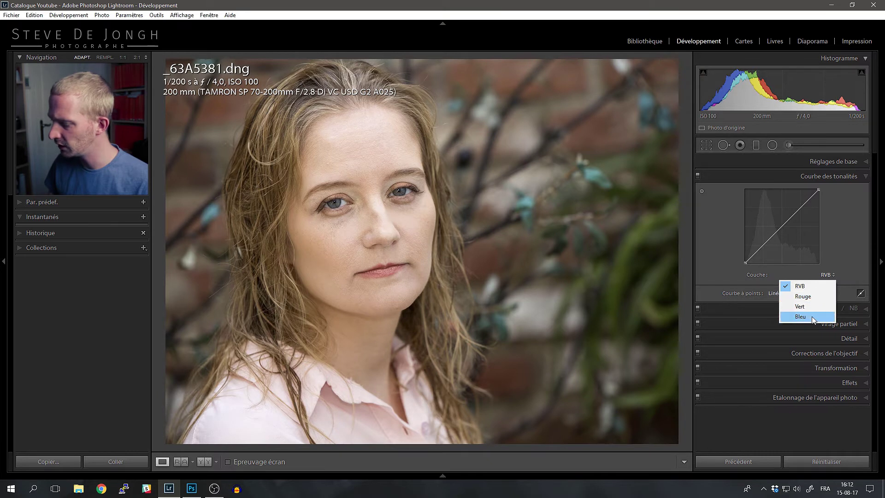
click(826, 275)
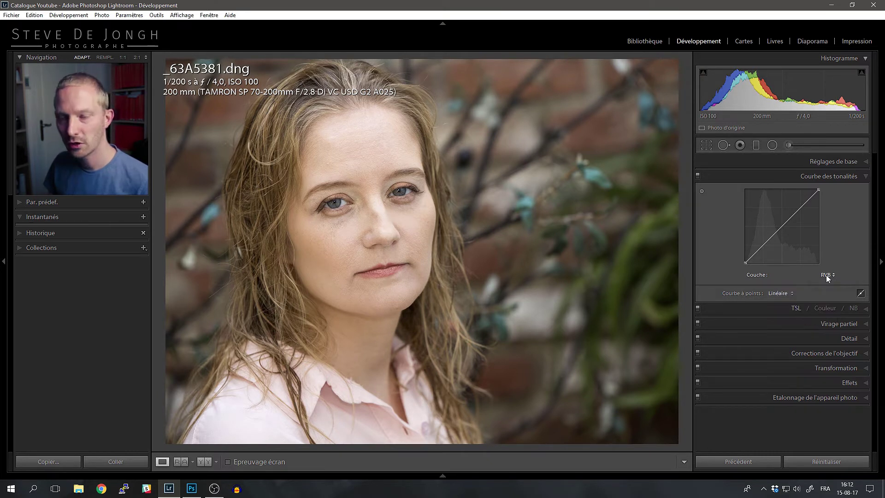
click(825, 275)
click(806, 317)
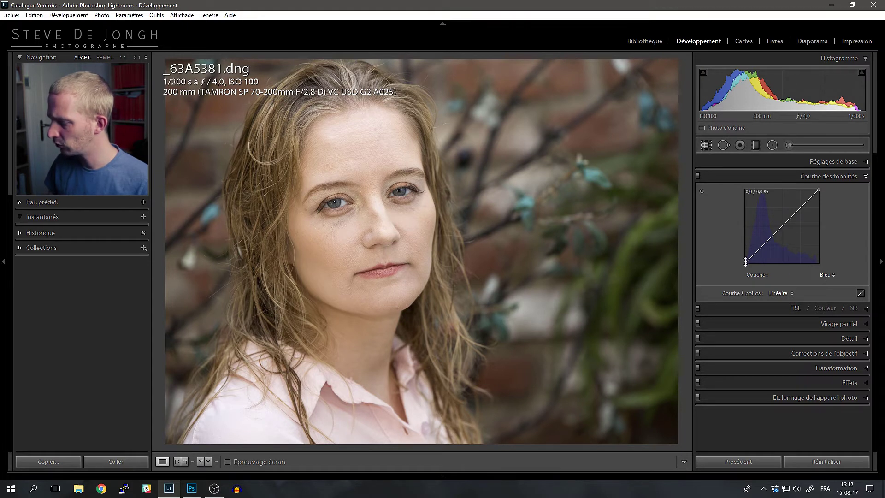
drag(745, 262, 733, 240)
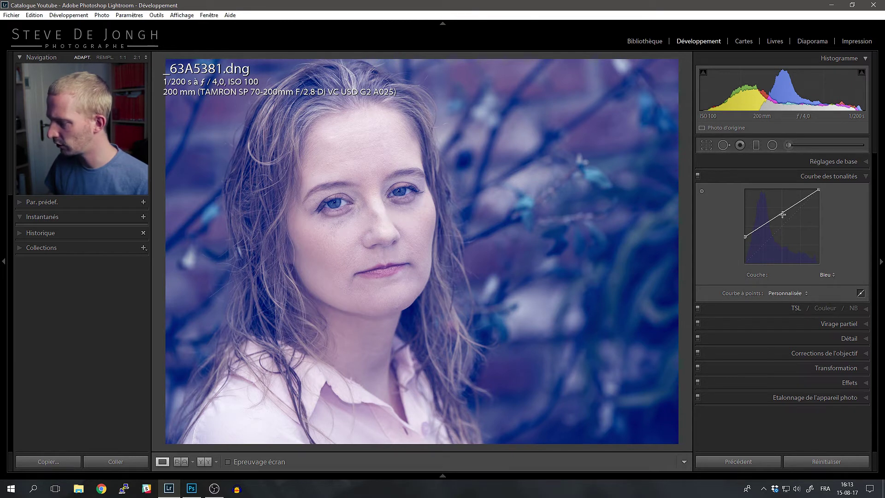
drag(782, 213, 781, 229)
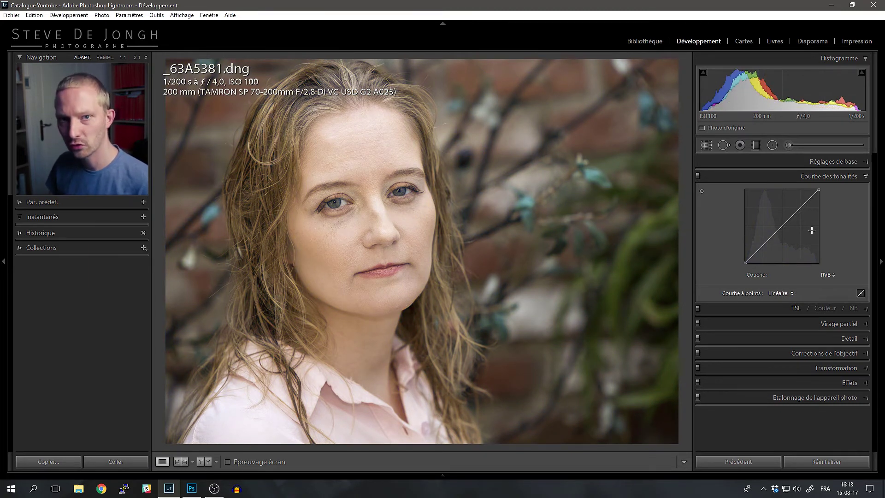
click(838, 161)
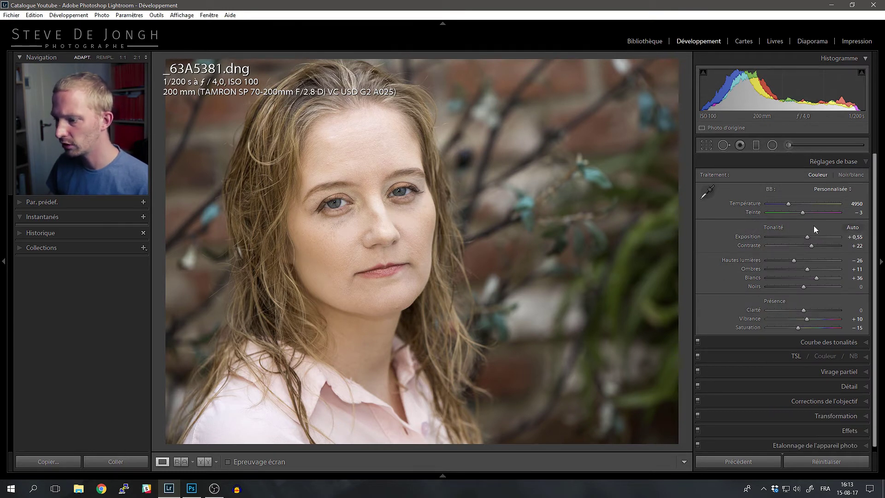
click(833, 344)
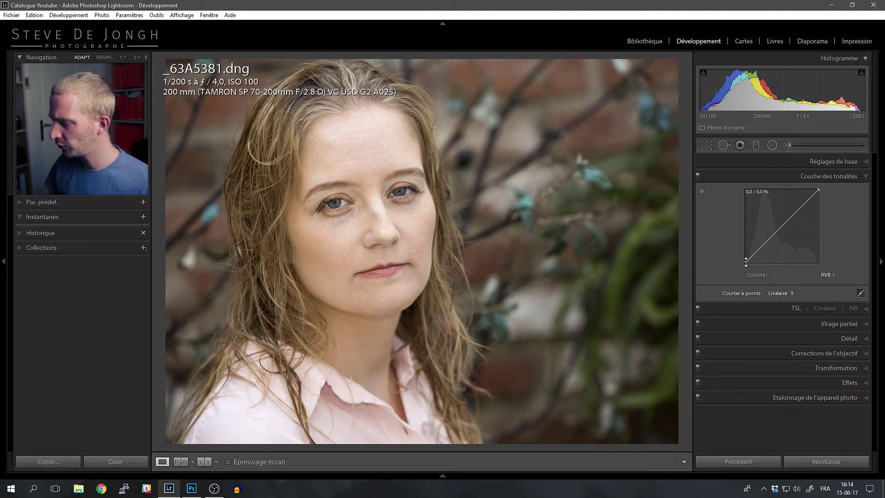
Add shadow, midtone and highlight points forming an RGB S-curve with a raised black point.
drag(746, 261, 737, 259)
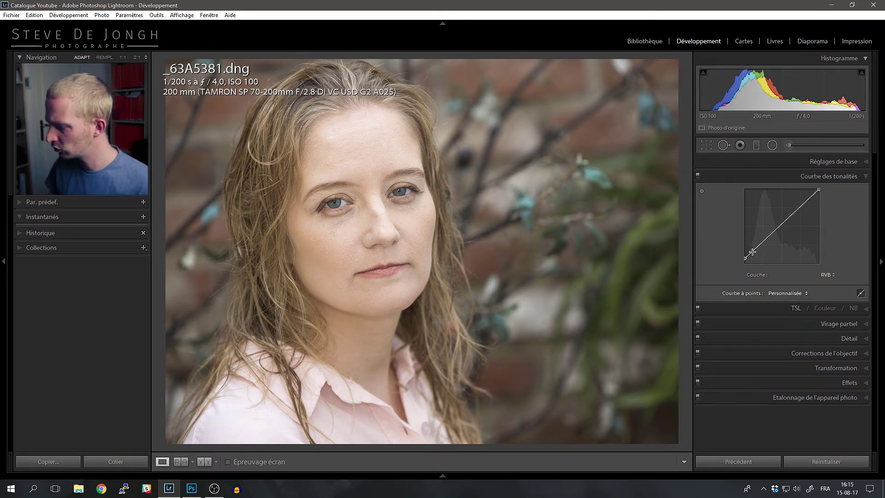
click(753, 252)
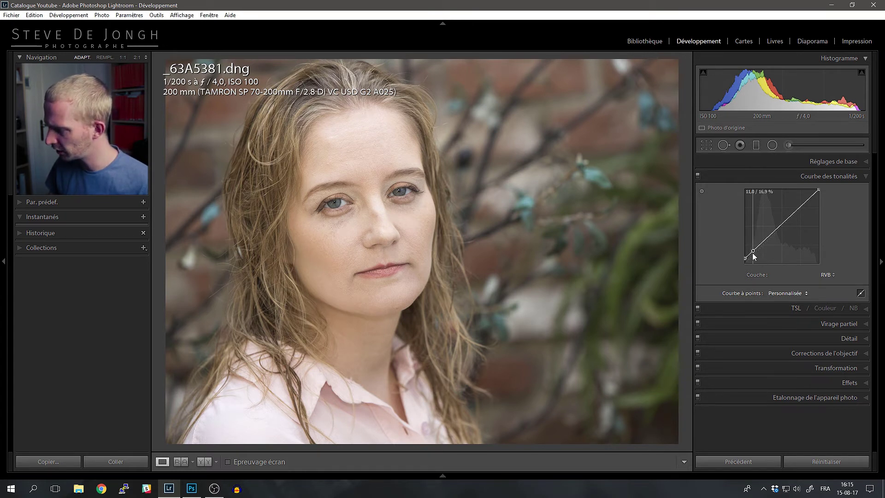
drag(753, 254, 756, 255)
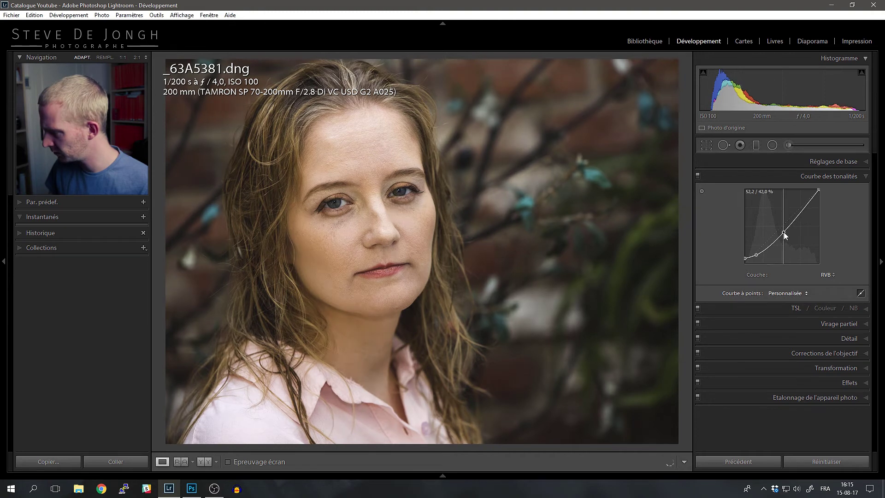
drag(784, 232, 782, 227)
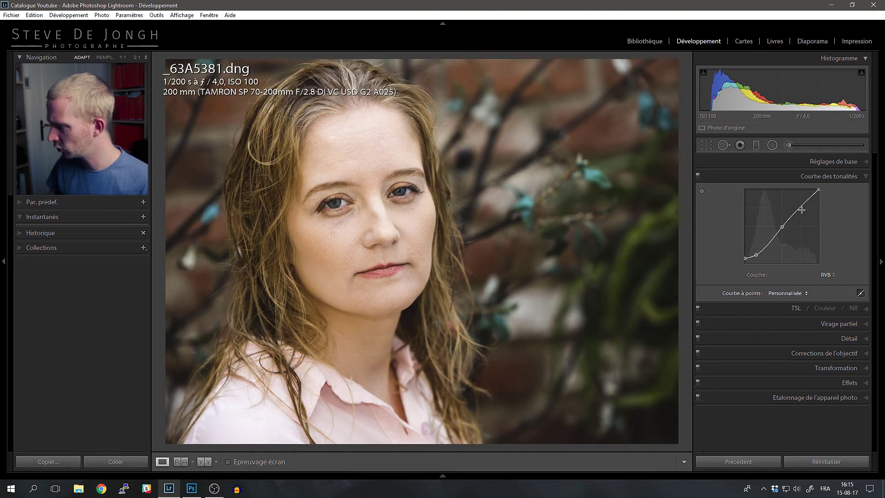
drag(801, 209, 802, 207)
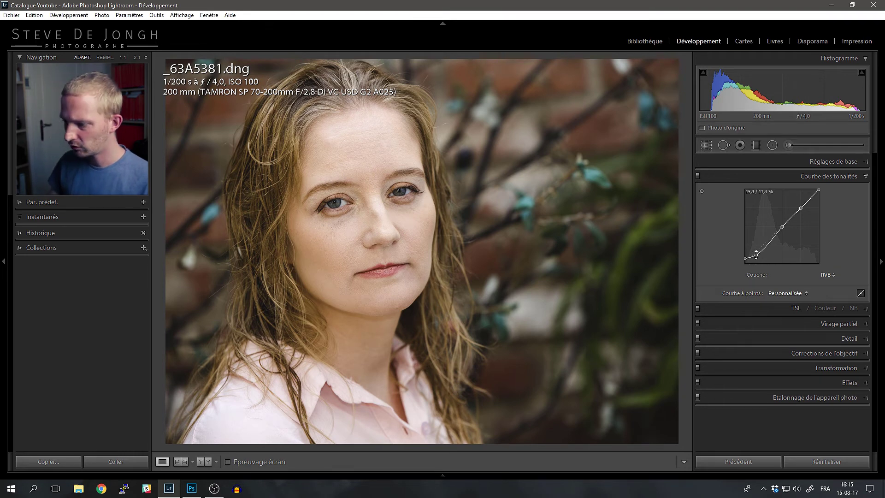
drag(755, 253, 760, 253)
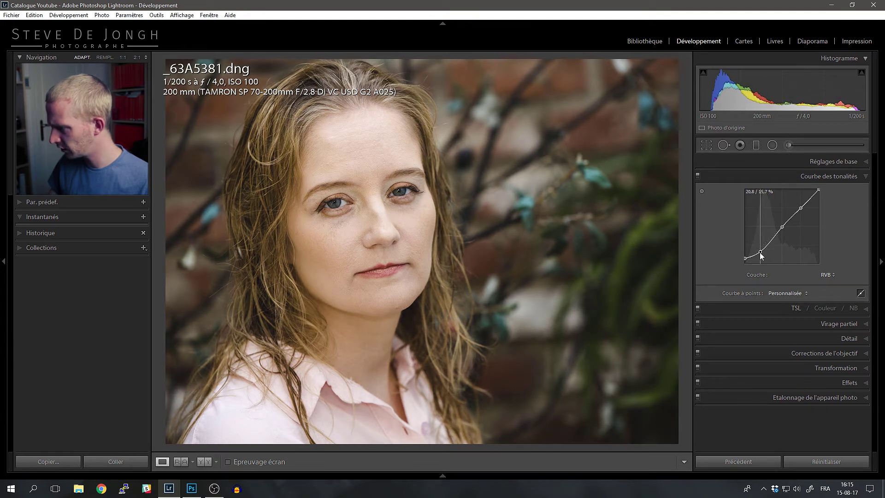
drag(746, 259, 746, 253)
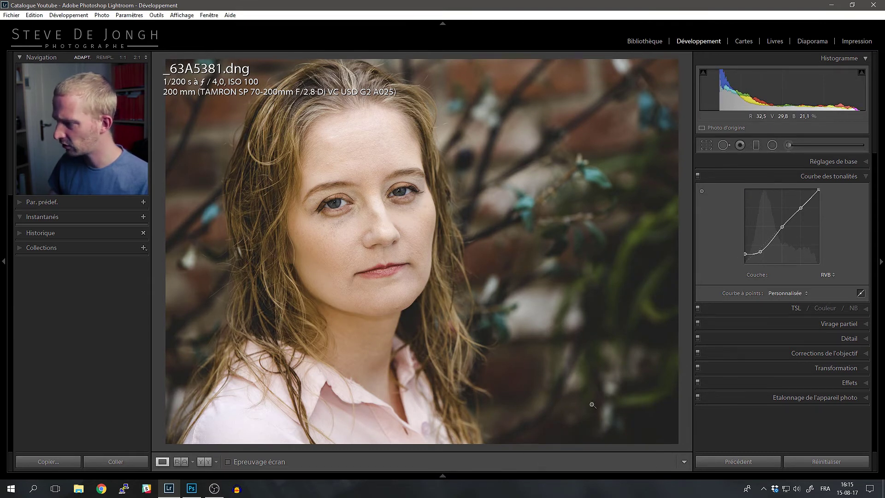
click(698, 175)
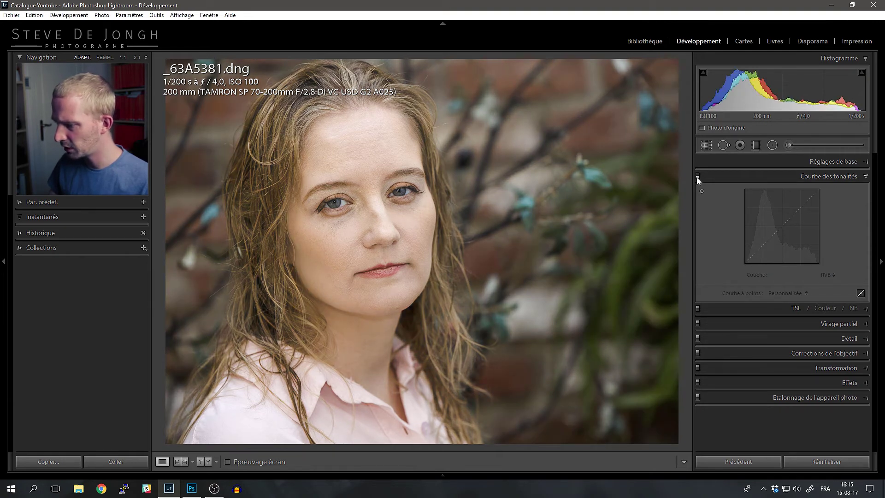
click(697, 177)
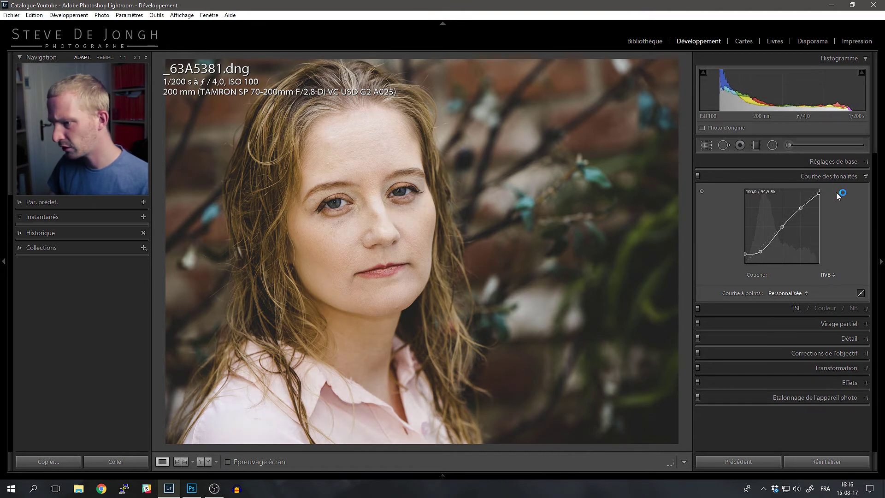
Lower the RGB white point slightly and fine-tune the midtone and highlight points.
drag(838, 189, 845, 191)
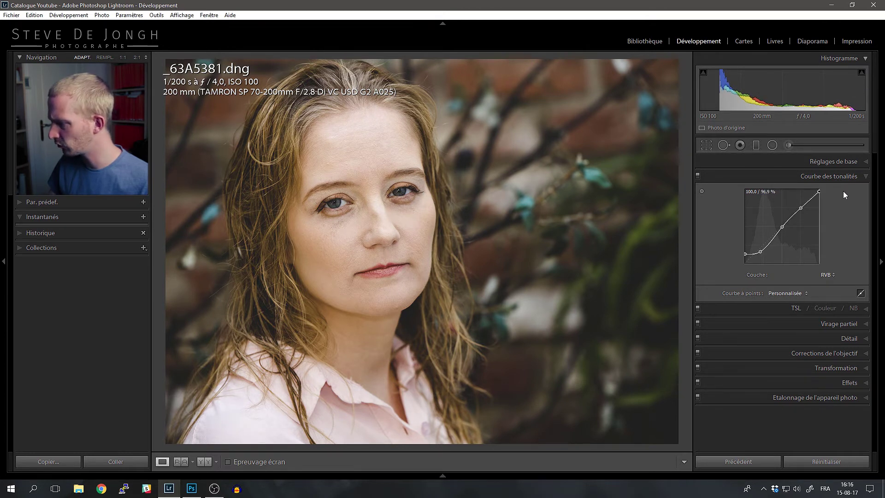
drag(812, 203, 813, 199)
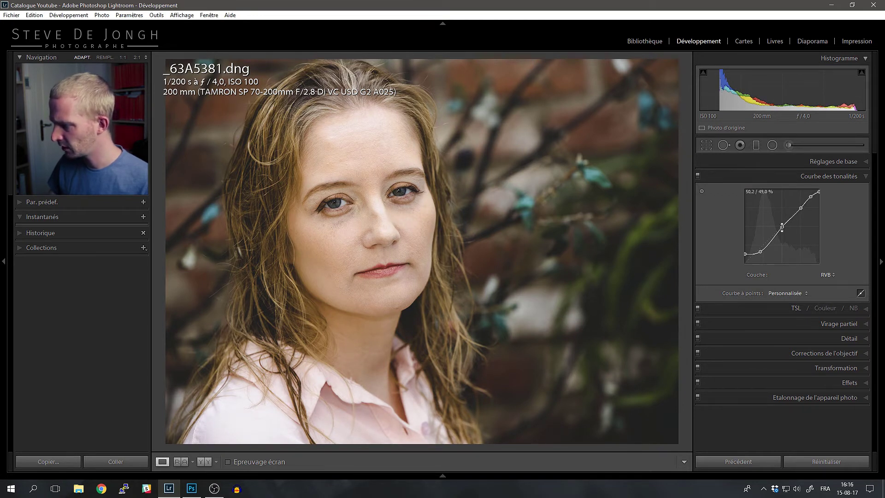
drag(781, 227, 784, 229)
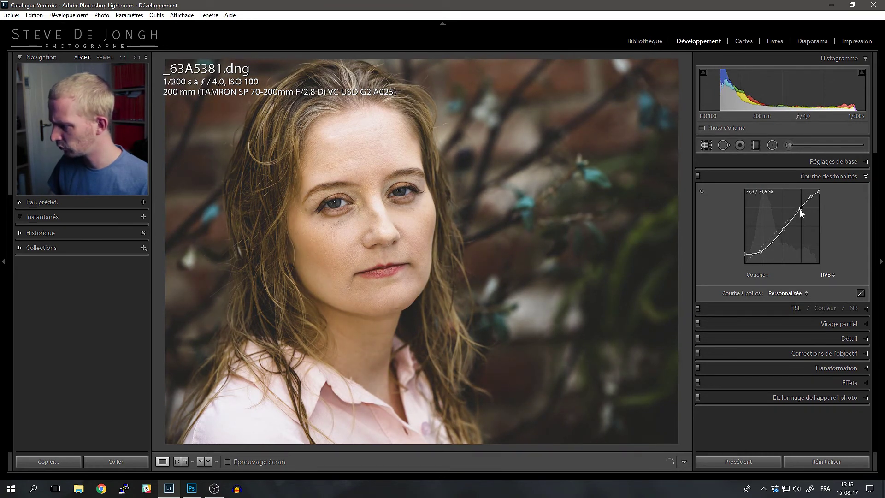
drag(800, 210, 797, 211)
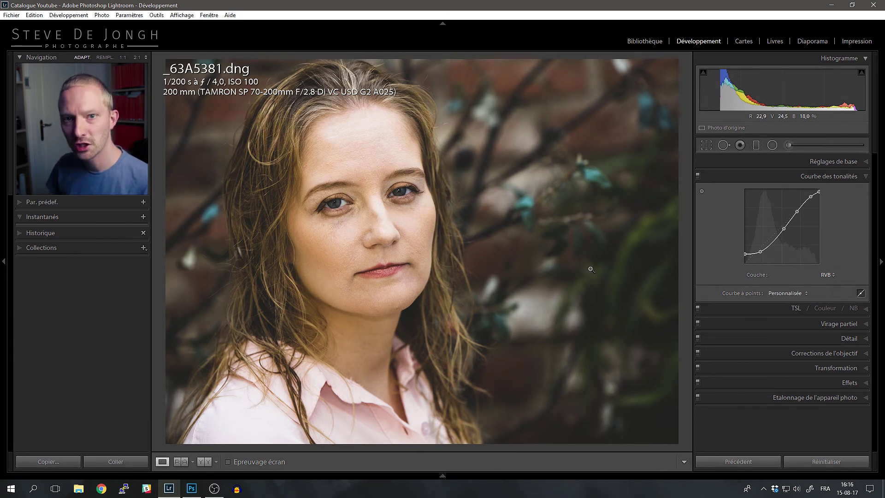
click(827, 275)
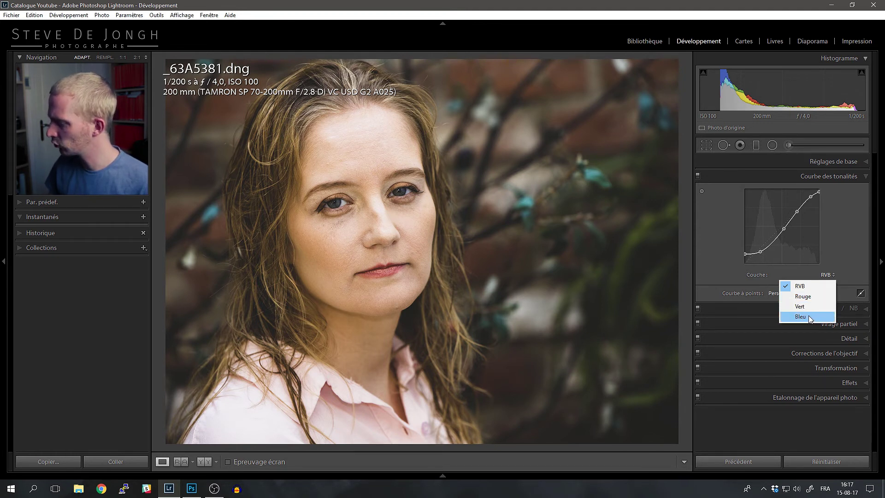
On the Bleu channel, add shadow, midtone and highlight points, lifting the shadow and black point.
click(806, 317)
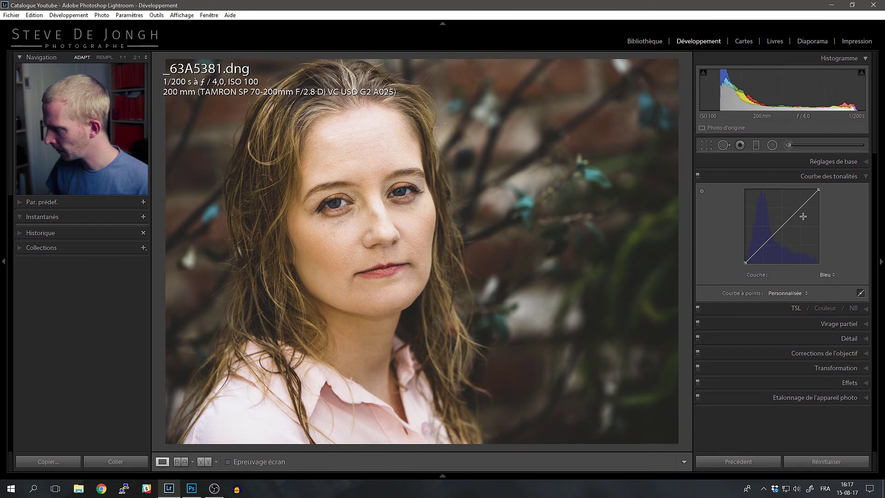
click(782, 228)
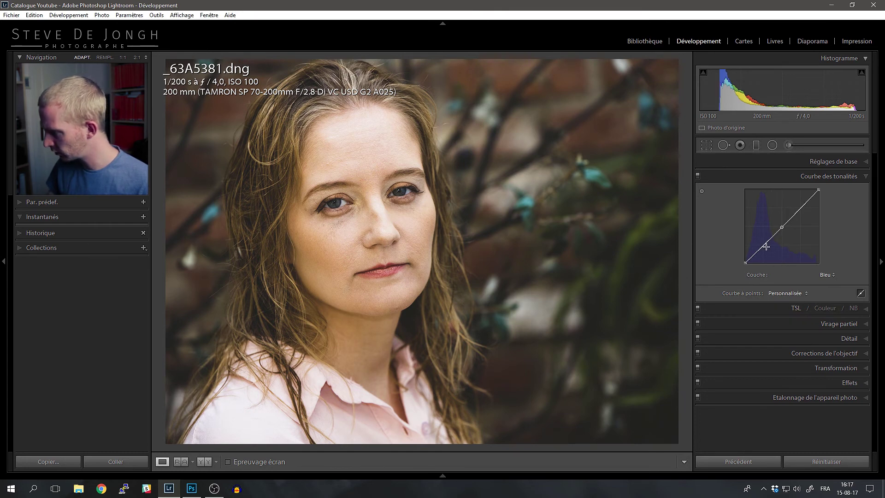
click(764, 245)
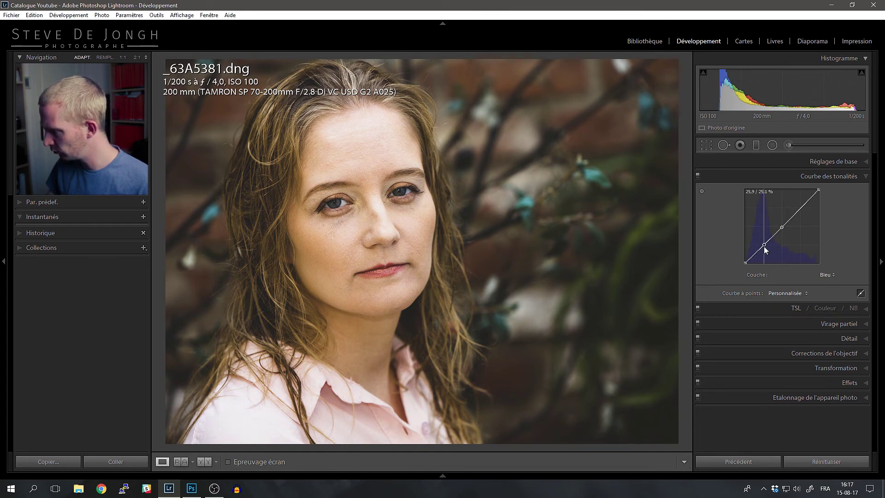
click(800, 210)
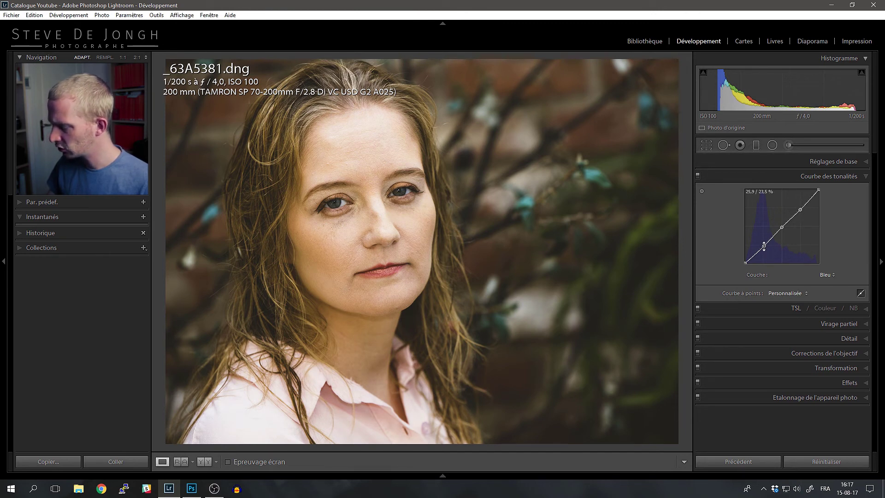
drag(764, 245, 762, 242)
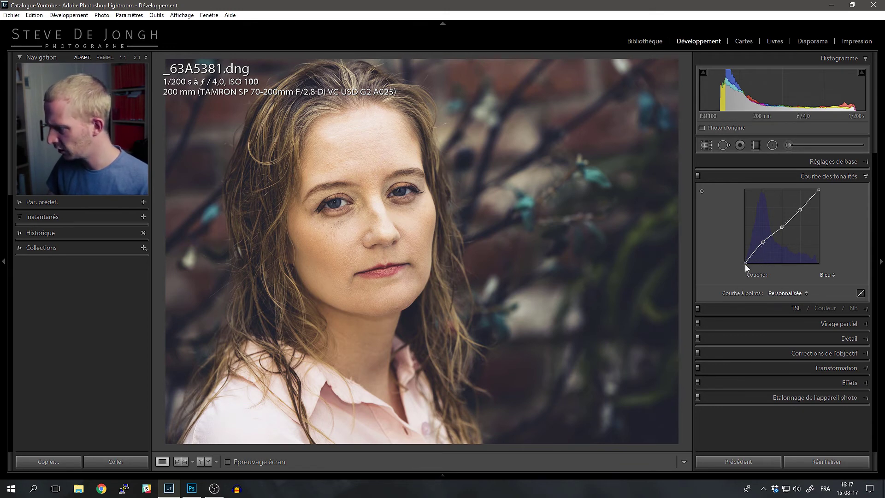
drag(746, 264, 741, 261)
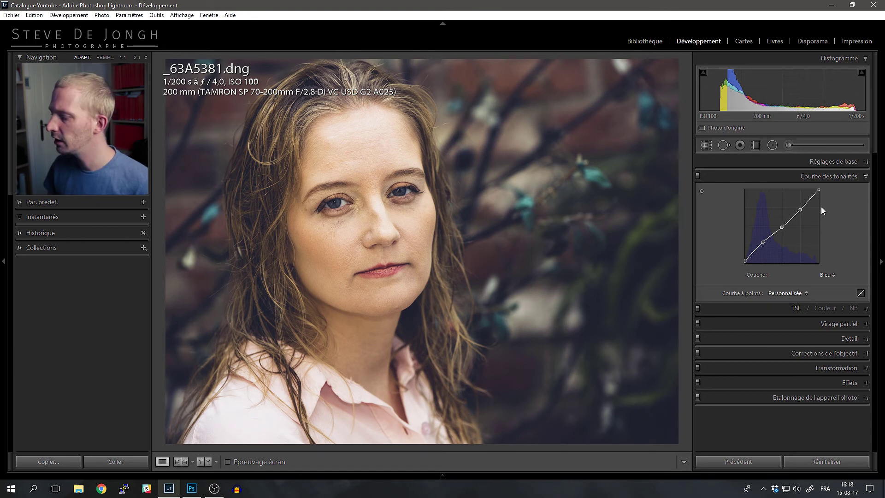
Keep the Bleu channel and nudge its highlight point down to about 77,6 / 71,0 %.
click(827, 275)
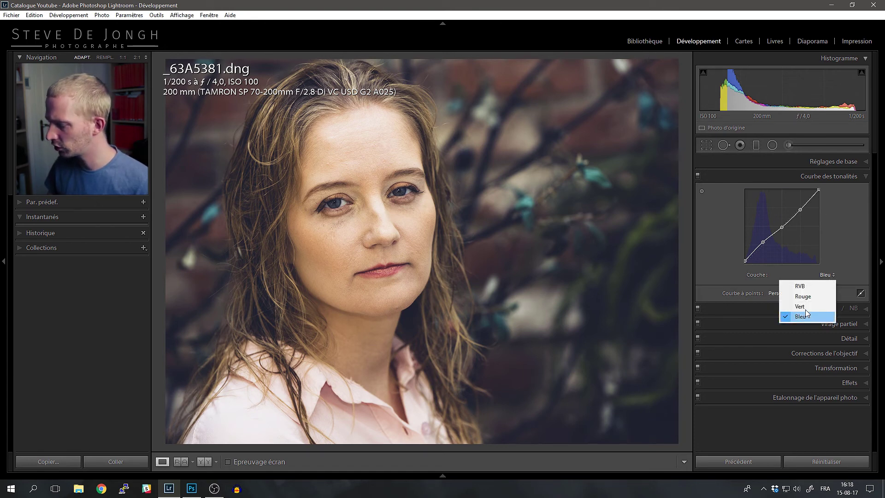
click(862, 244)
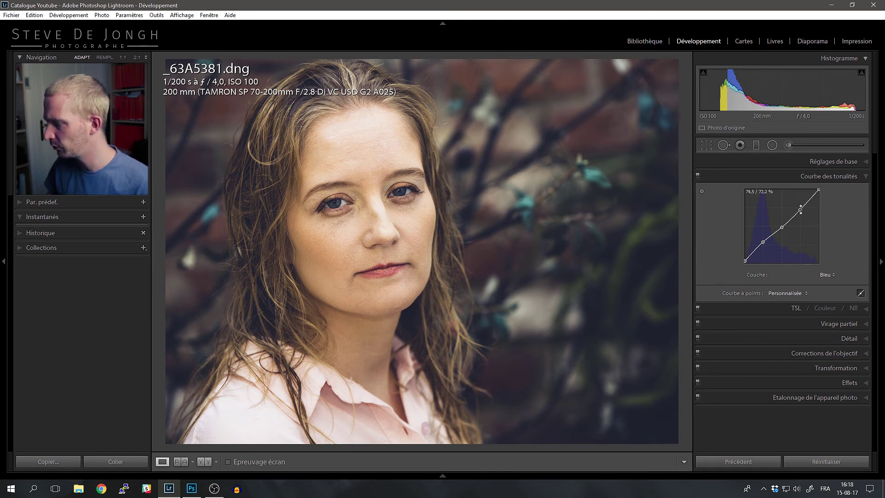
mouse_move(801, 210)
mouse_down()
mouse_move(808, 217)
mouse_move(803, 210)
mouse_up()
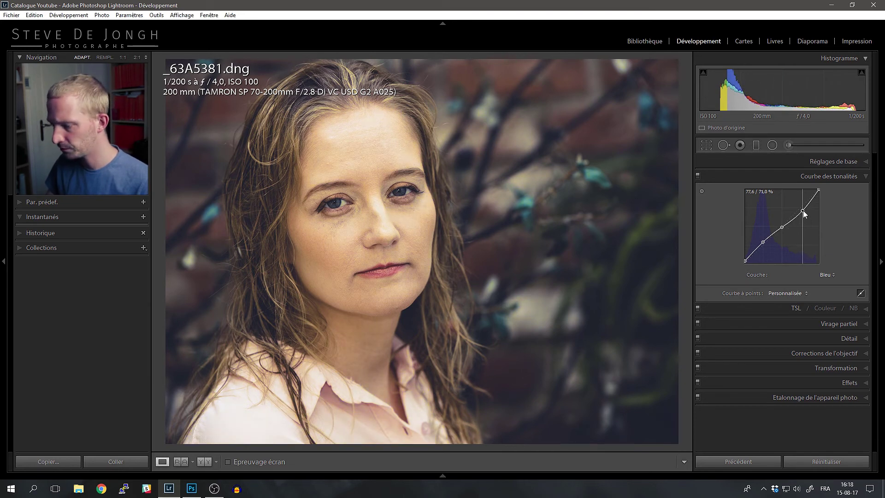
click(828, 275)
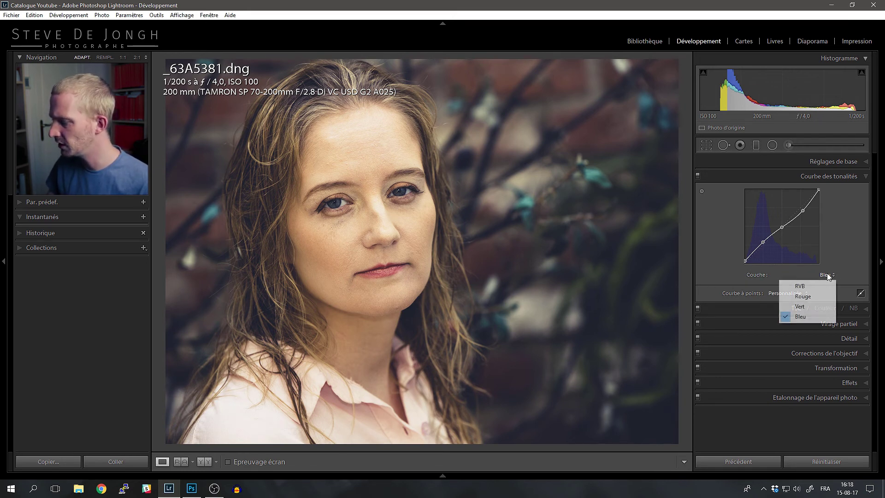
On the Rouge channel, drop the shadow point for cyan shadows and raise the highlight to about 72,2 / 74,1 %.
click(812, 297)
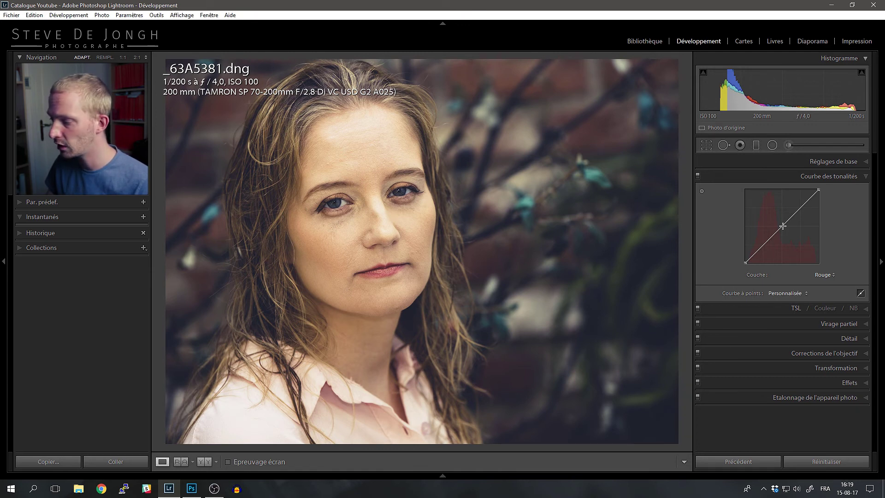
click(763, 246)
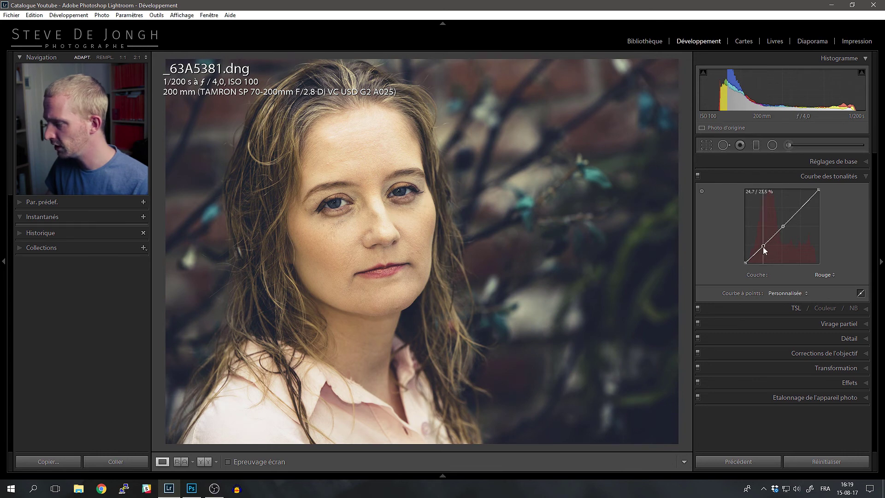
click(800, 209)
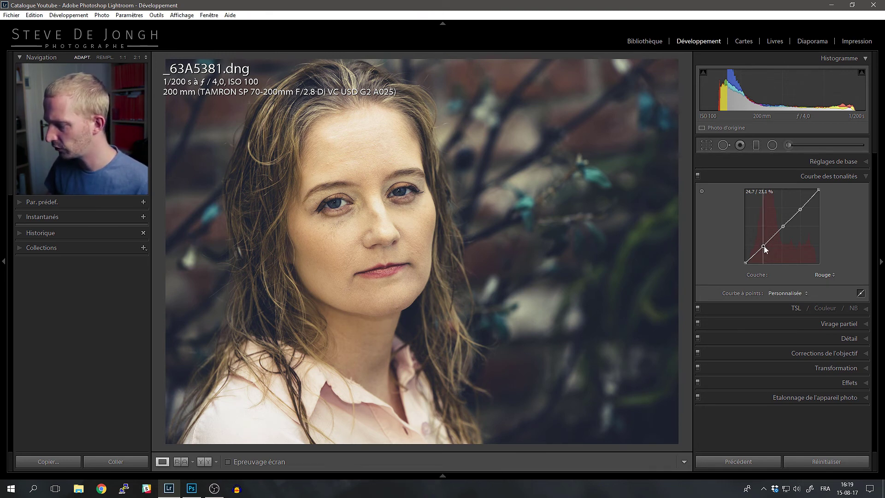
mouse_move(765, 245)
mouse_down()
mouse_move(771, 253)
mouse_move(763, 251)
mouse_up()
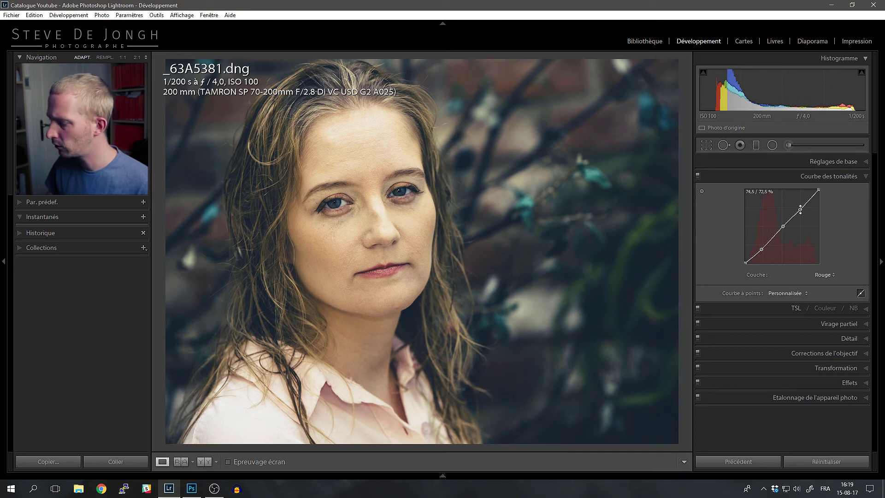
click(799, 209)
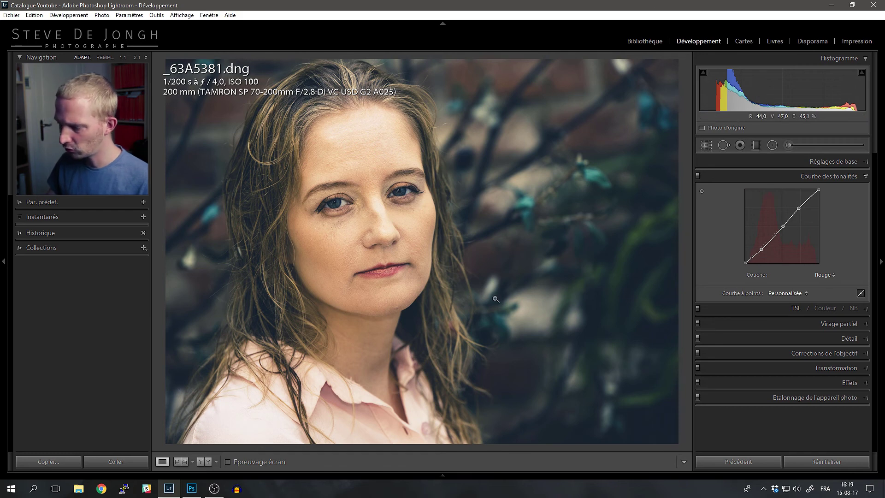
Toggle the tone curve off and back on to compare the portrait before and after.
click(698, 175)
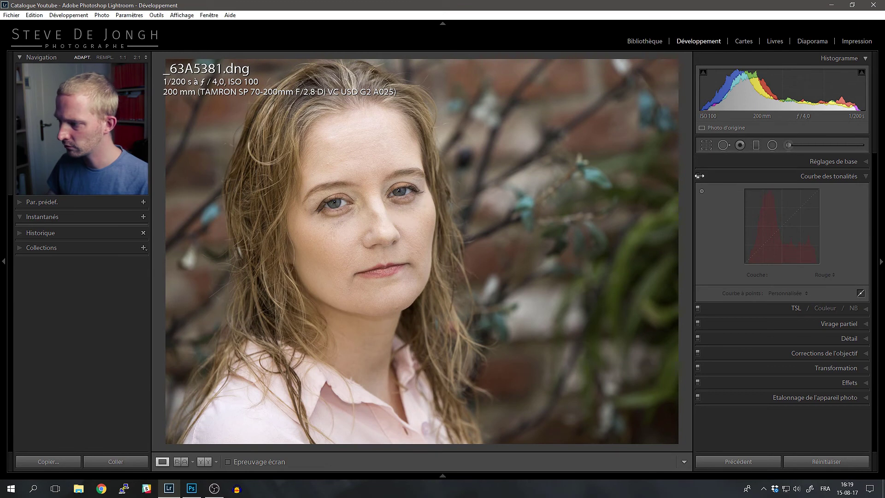
click(698, 176)
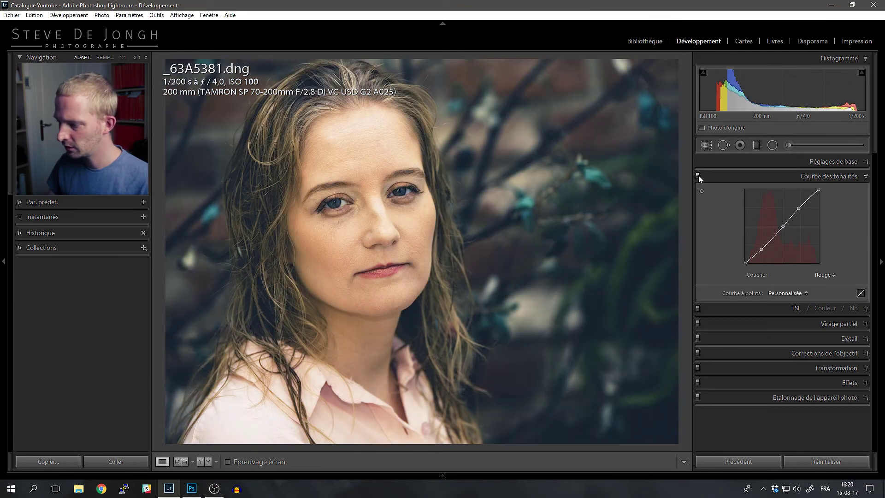
click(823, 276)
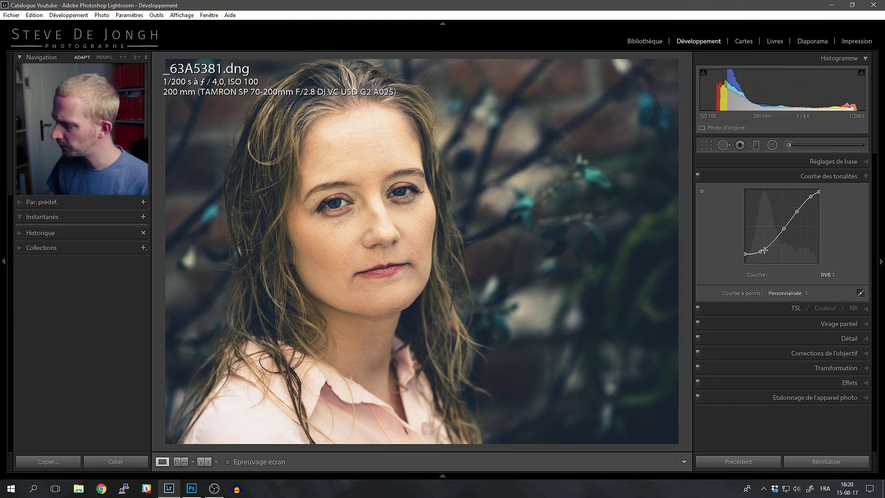
Review the Bleu and Rouge channel curves, then disable the tone curve to show the original.
click(827, 275)
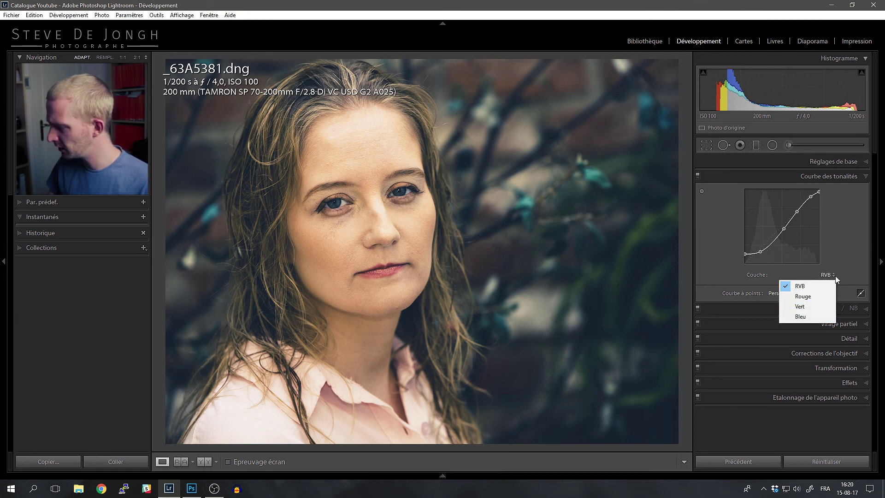
click(815, 317)
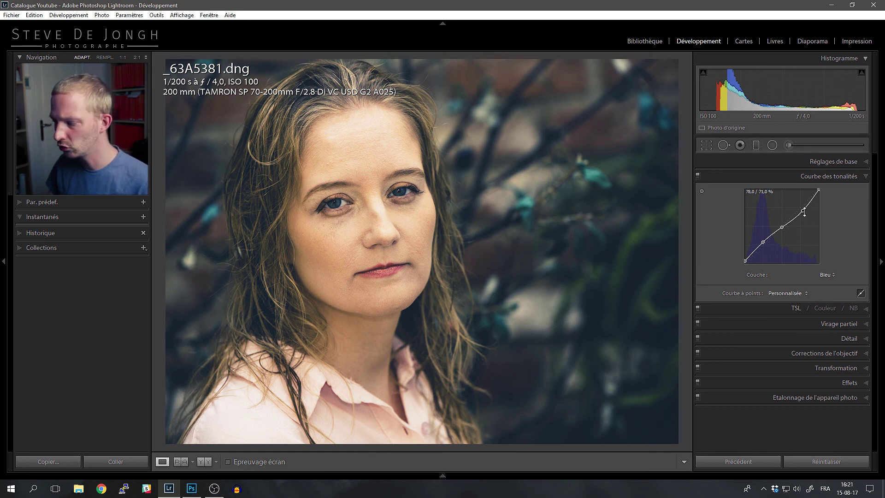
click(826, 275)
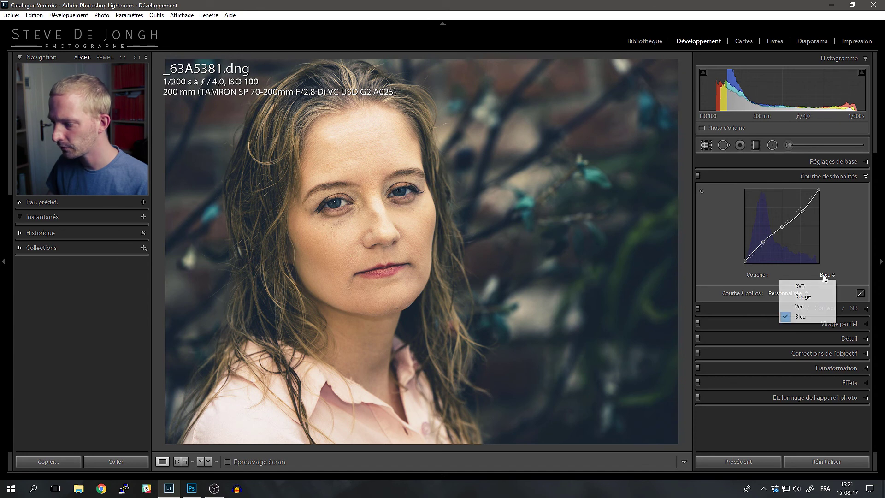
click(812, 297)
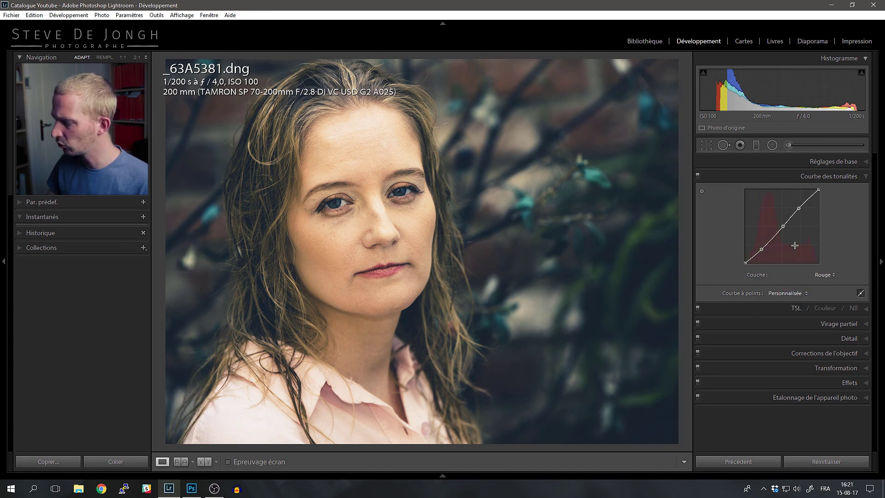
click(762, 249)
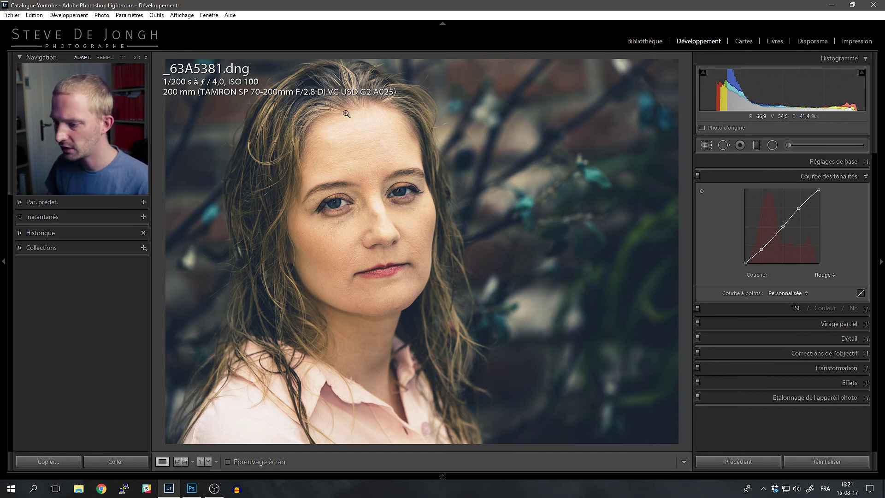
click(698, 175)
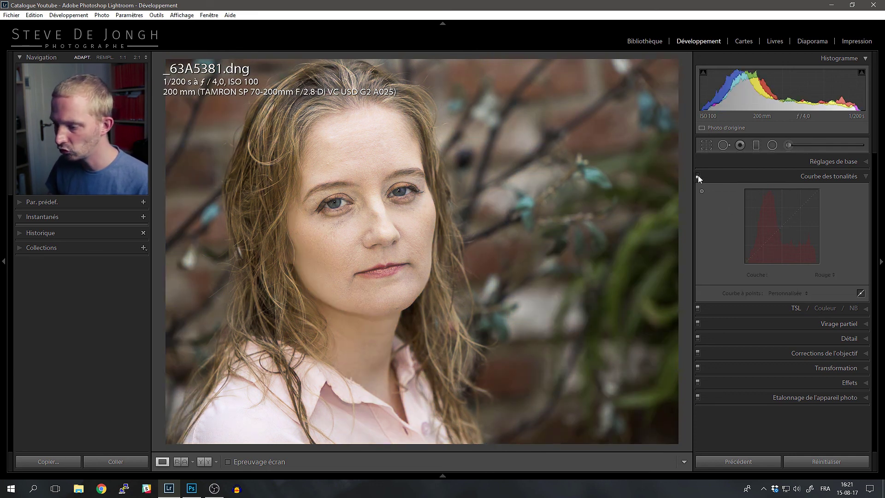
Re-enable the tone curve to restore the cool, contrasty colour grade.
click(698, 176)
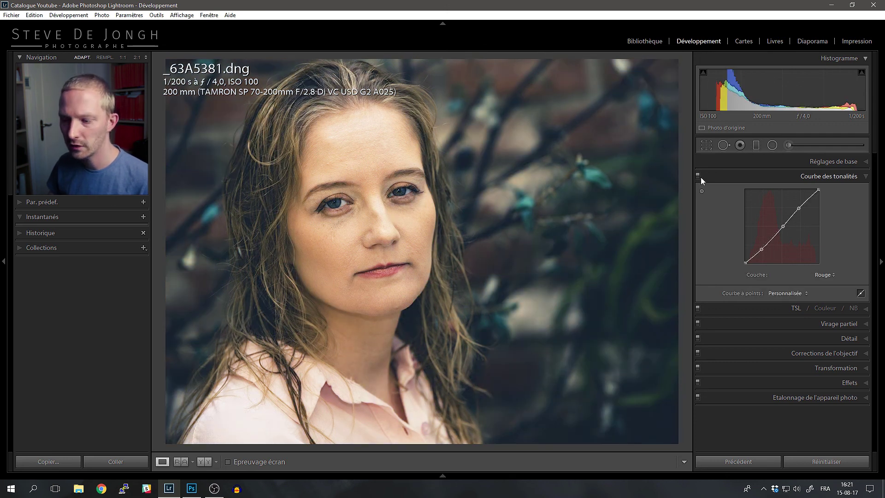